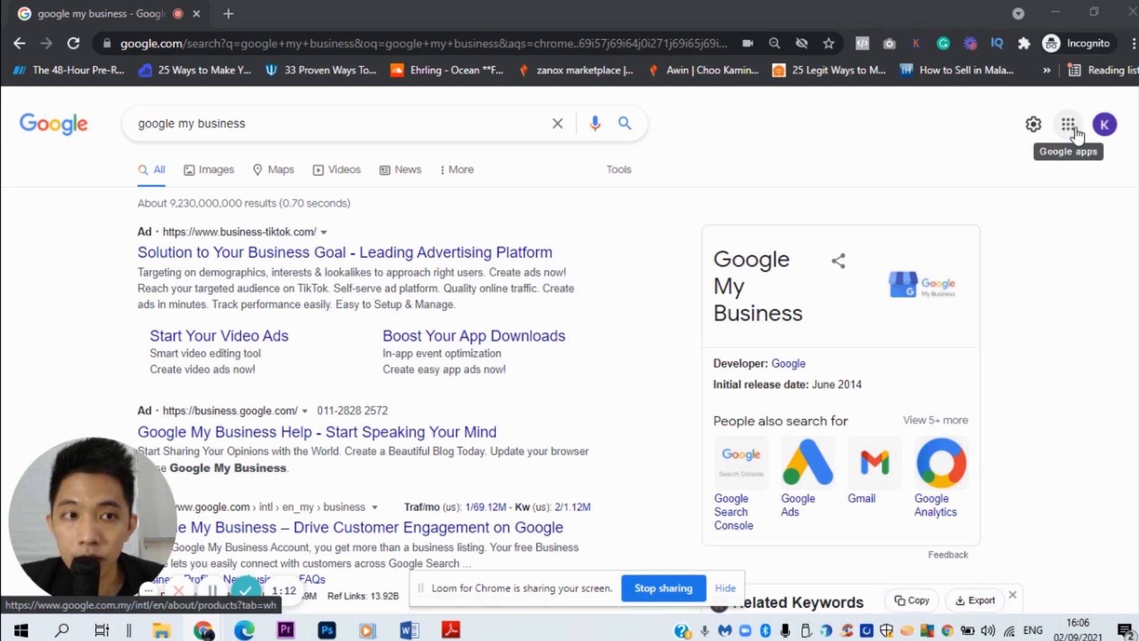
Look through the list of Google apps for the My Business shortcut and close the list
left_click(1078, 135)
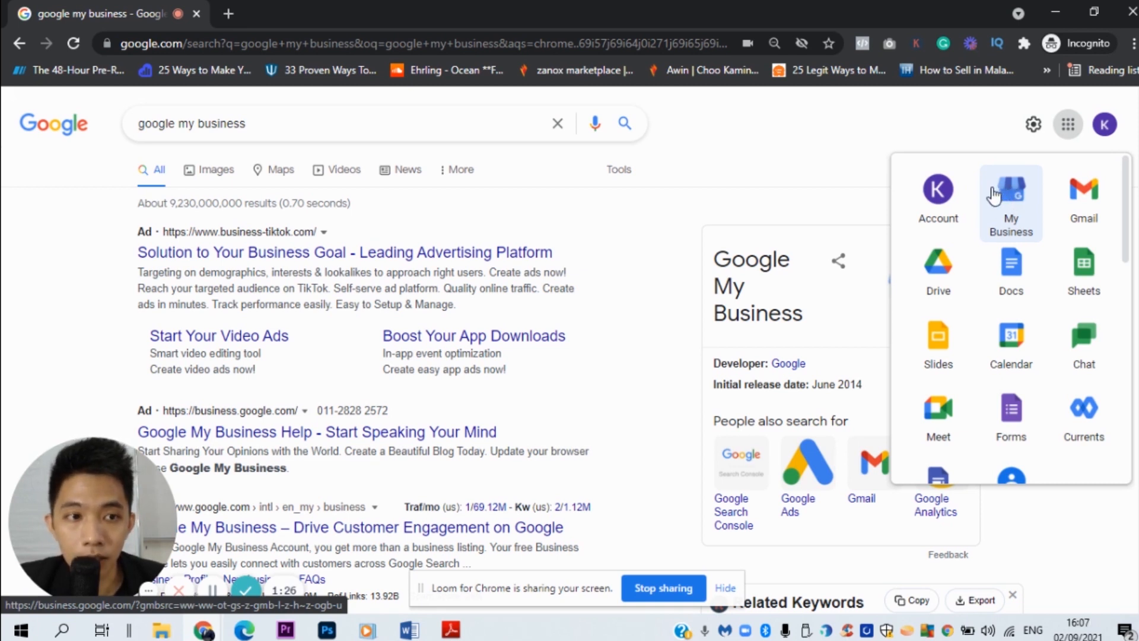
scroll(1003, 196, "down", 10)
scroll(987, 207, "down", 4)
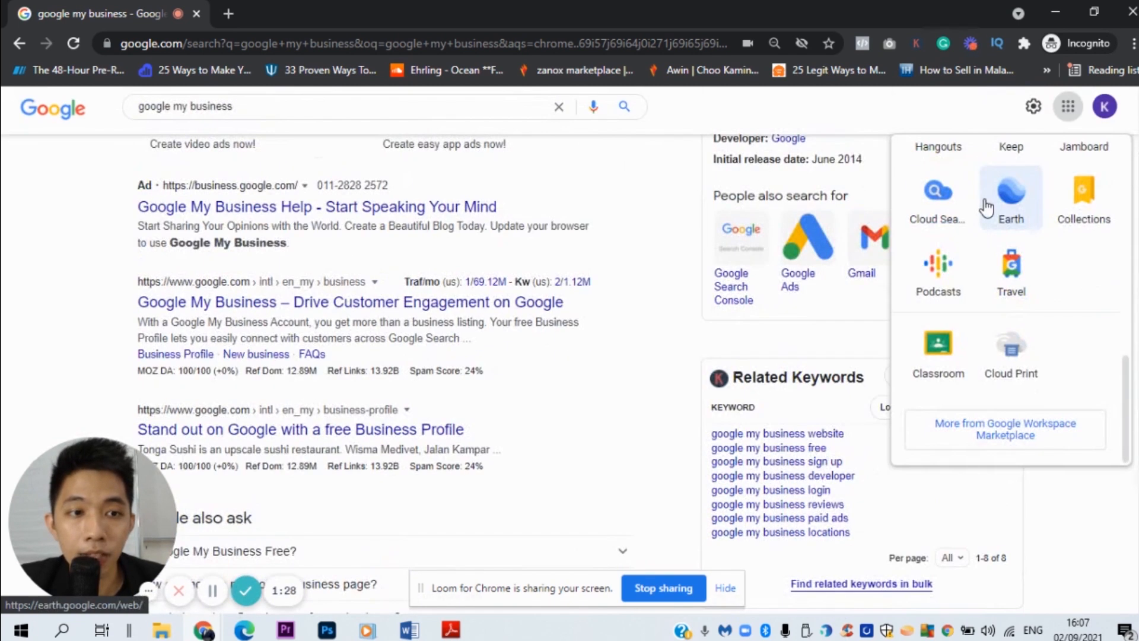
scroll(1002, 213, "up", 8)
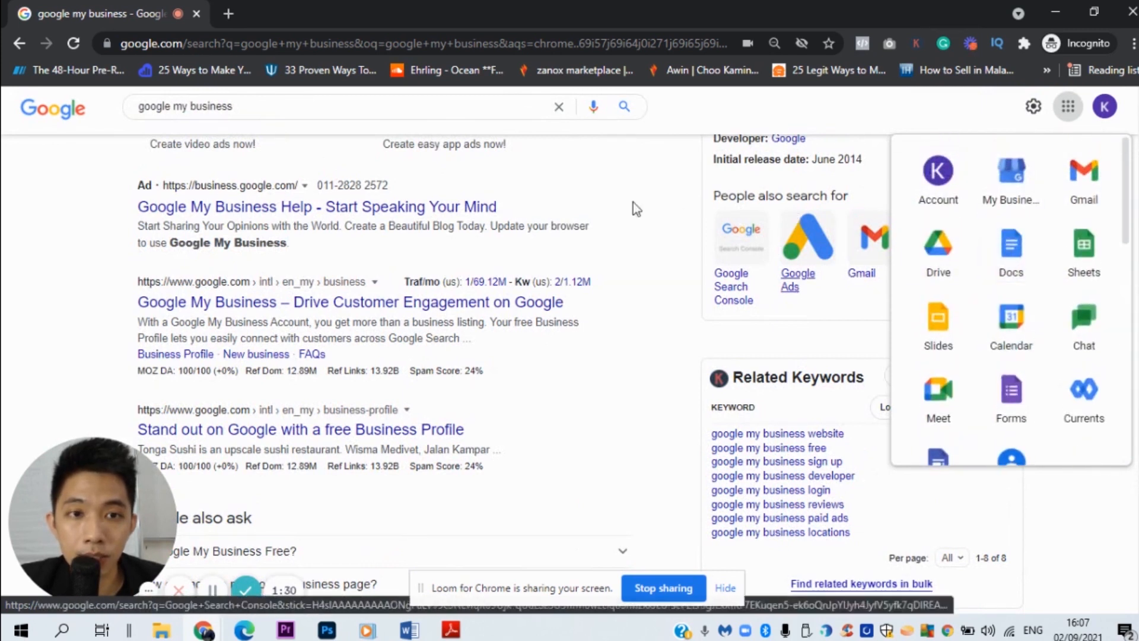
scroll(623, 207, "up", 4)
left_click(756, 167)
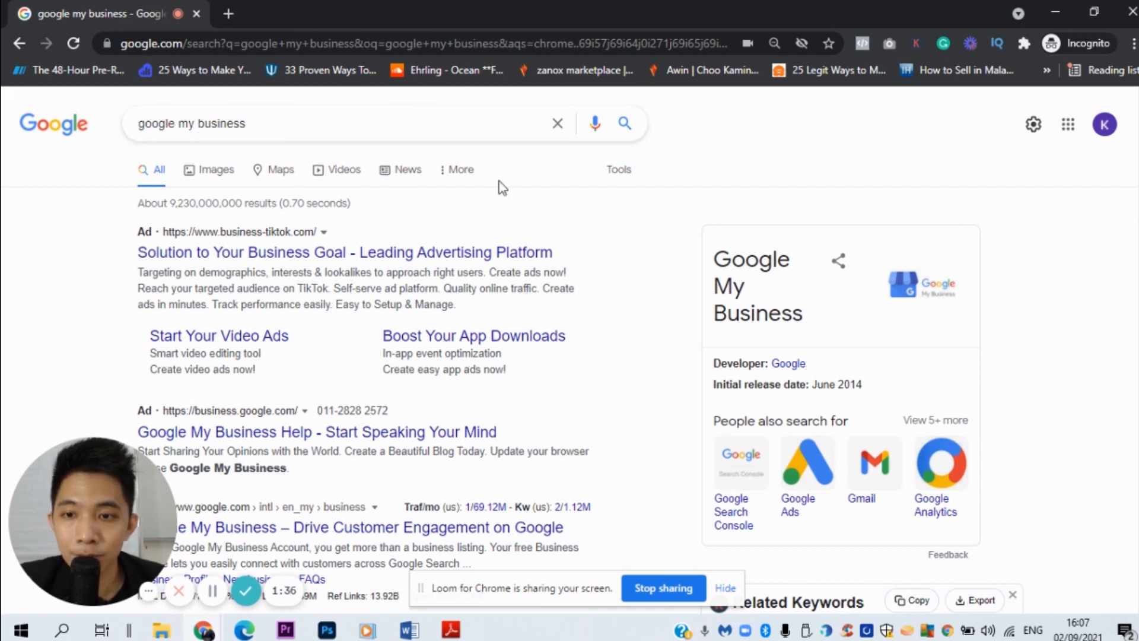
Open the official Google My Business page from the search results and sign in to it
scroll(514, 179, "down", 1)
scroll(492, 189, "down", 1)
scroll(380, 225, "up", 1)
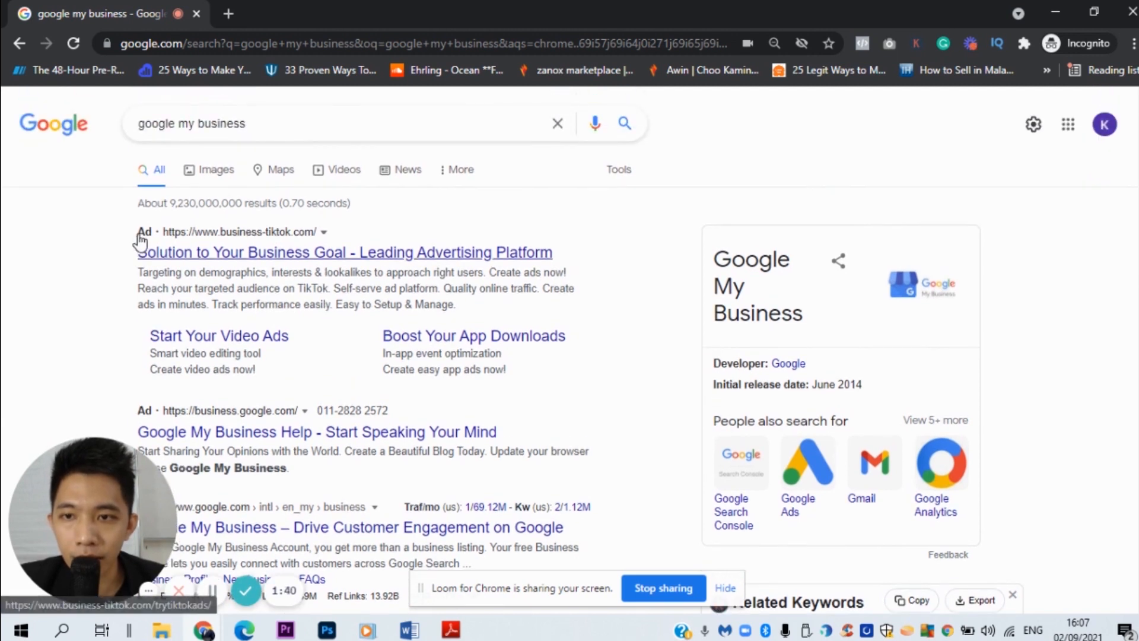
scroll(159, 242, "down", 1)
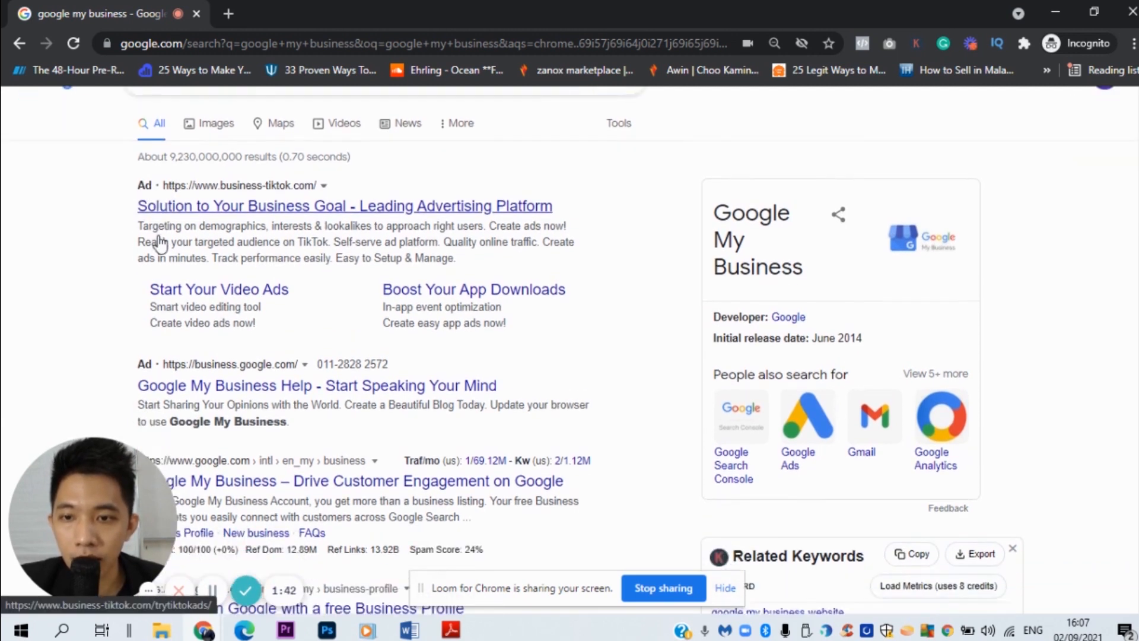
scroll(159, 242, "down", 3)
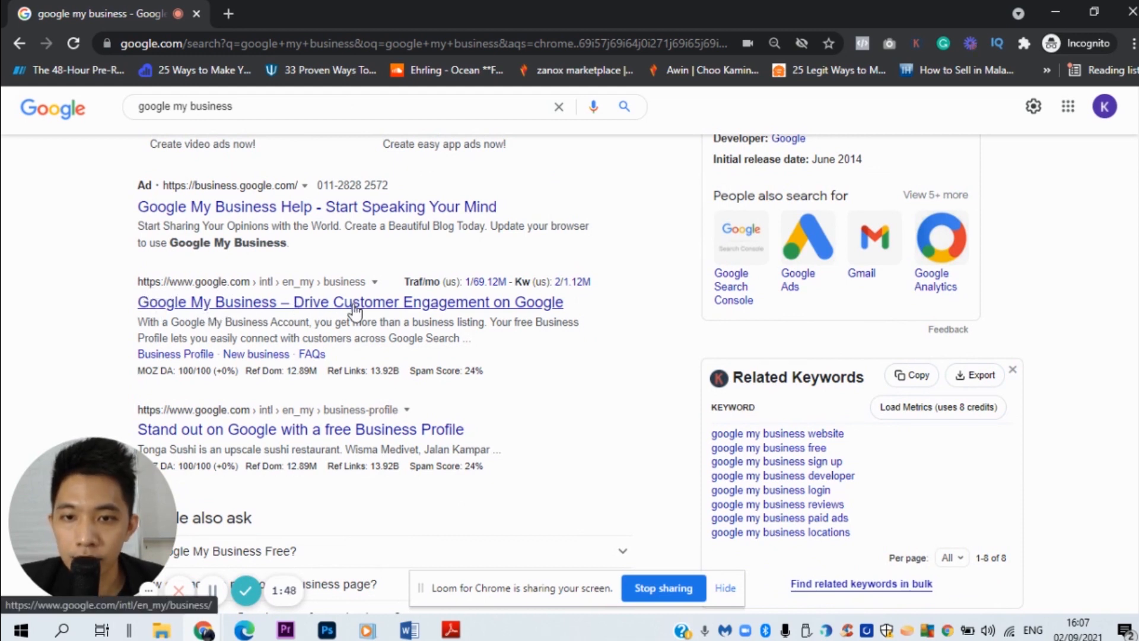
left_click(538, 304)
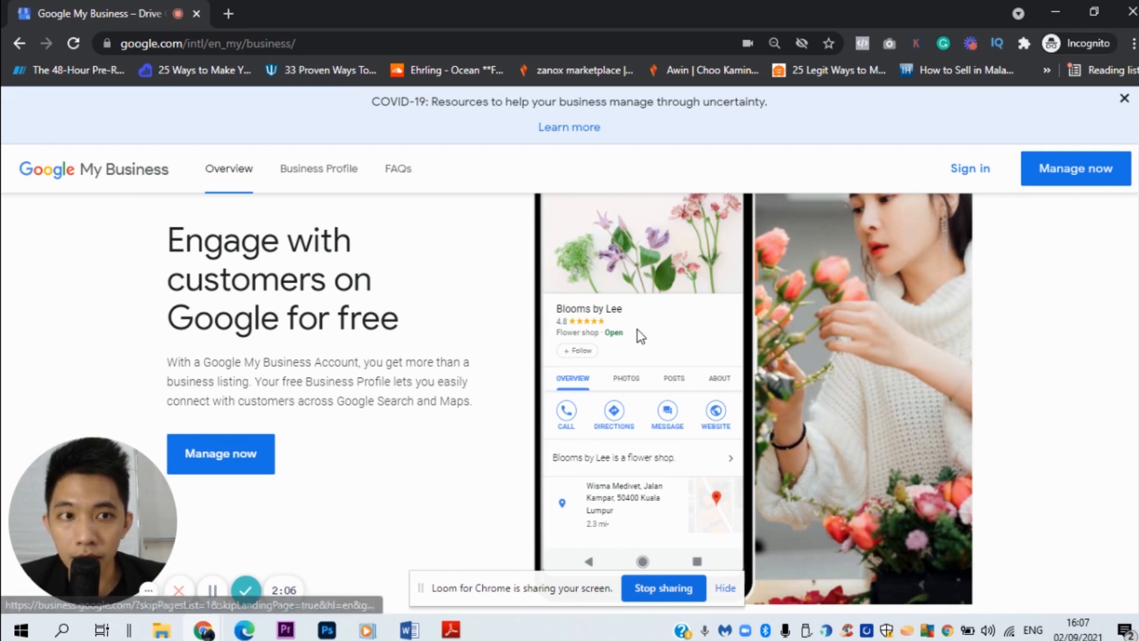
left_click(974, 170)
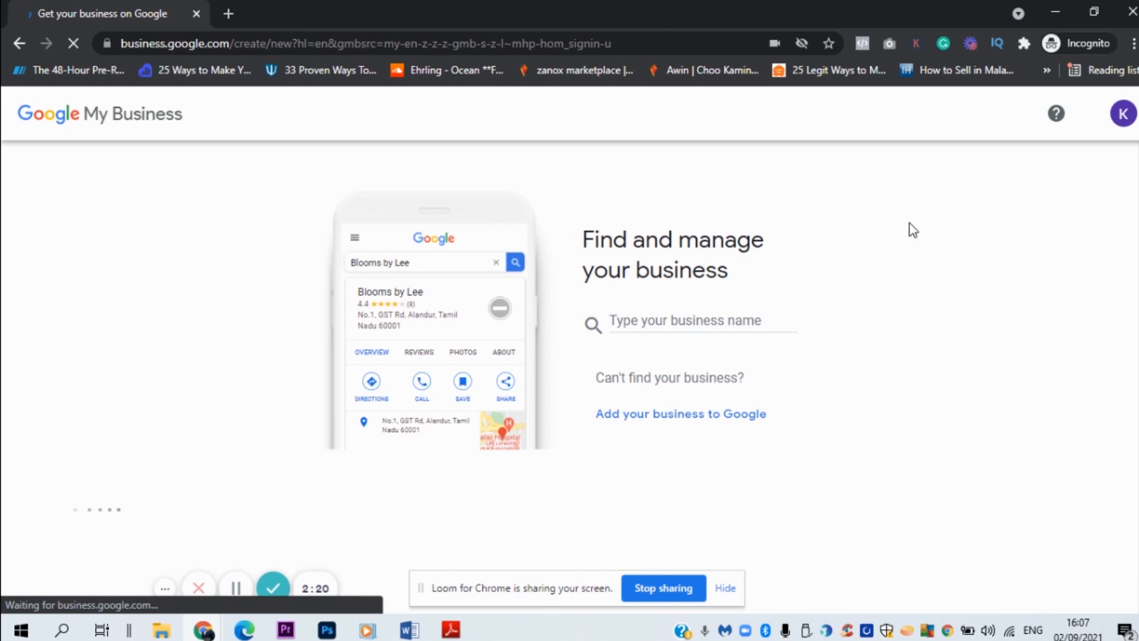
Search the existing business listings for "Blooms by lee"
left_click(653, 319)
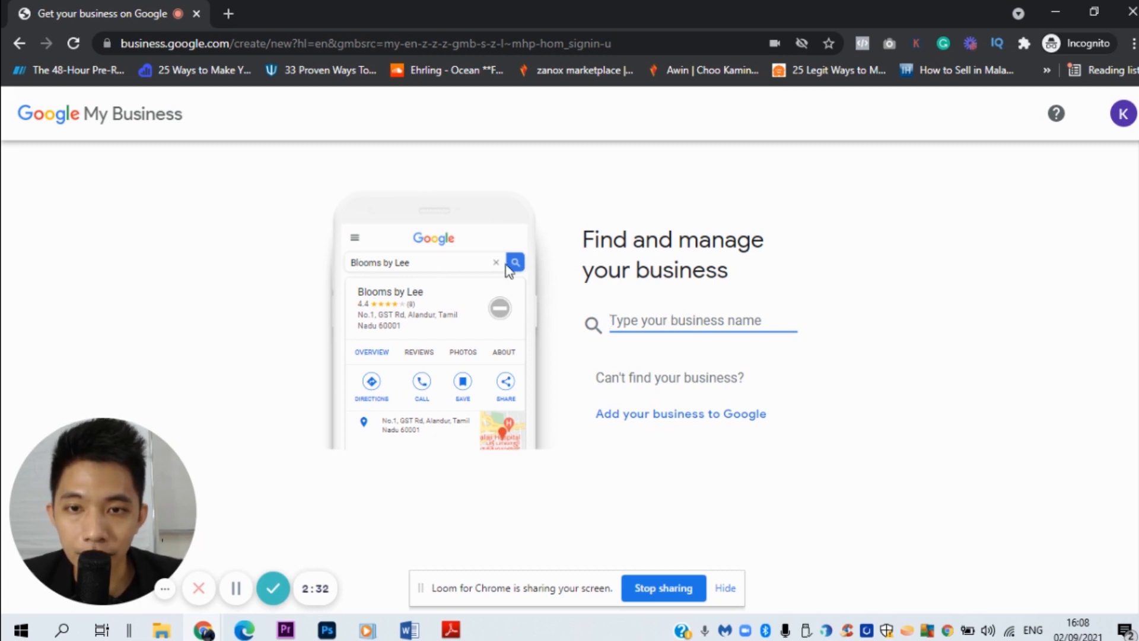
type("B")
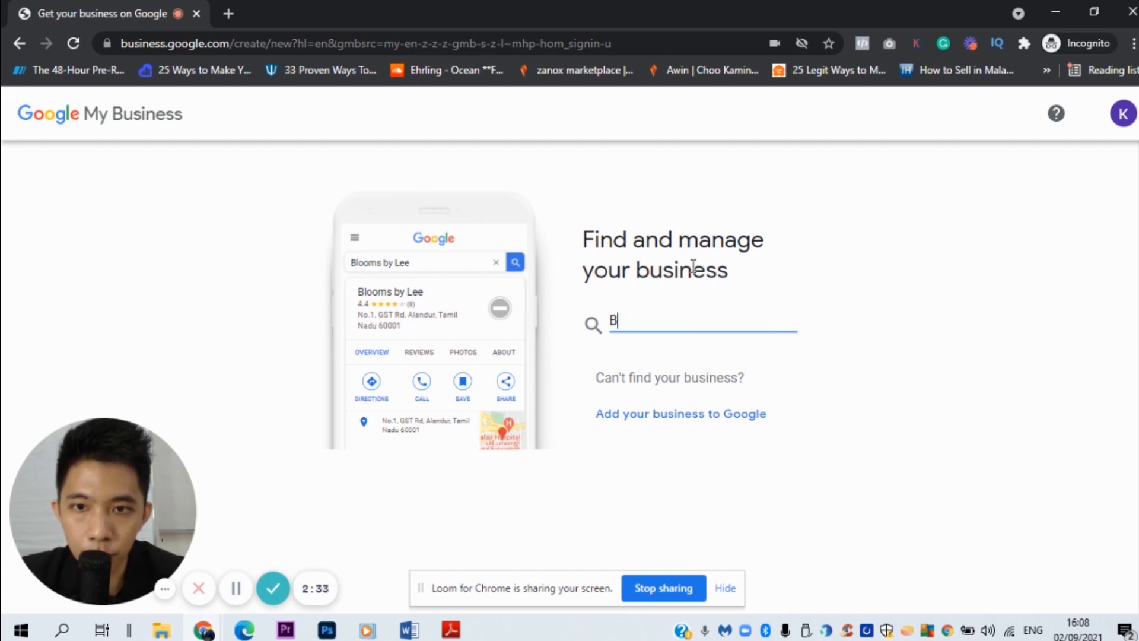
type("looms by lee")
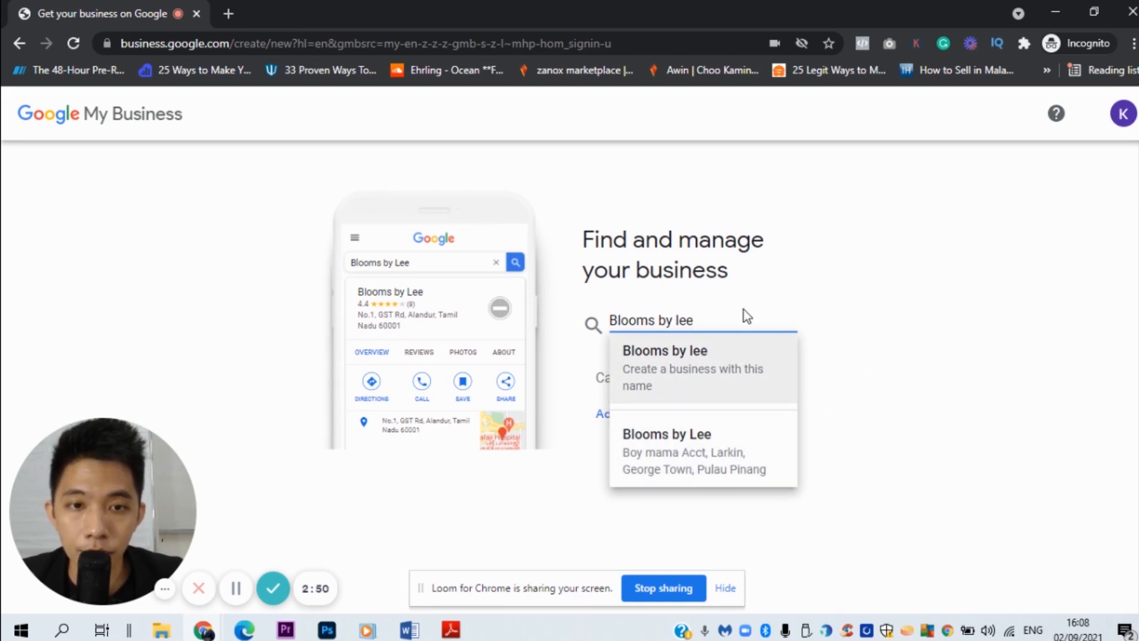
Replace the business search text with the owner's full name followed by " - Digtial Marketing Training"
left_click_drag(738, 321, 616, 308)
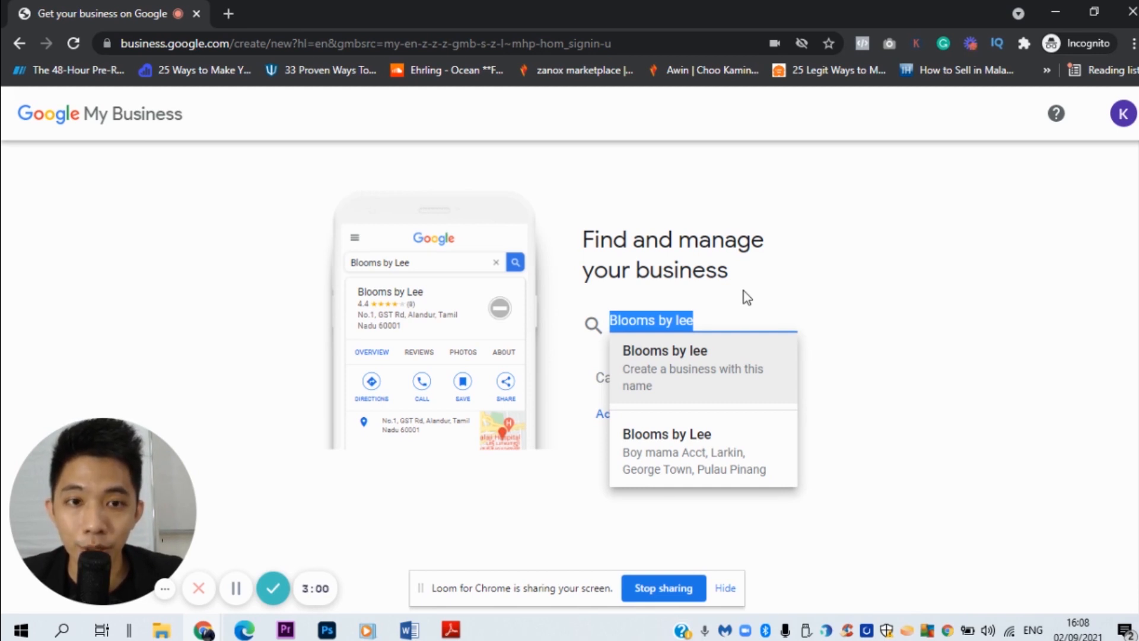
type("Kamin")
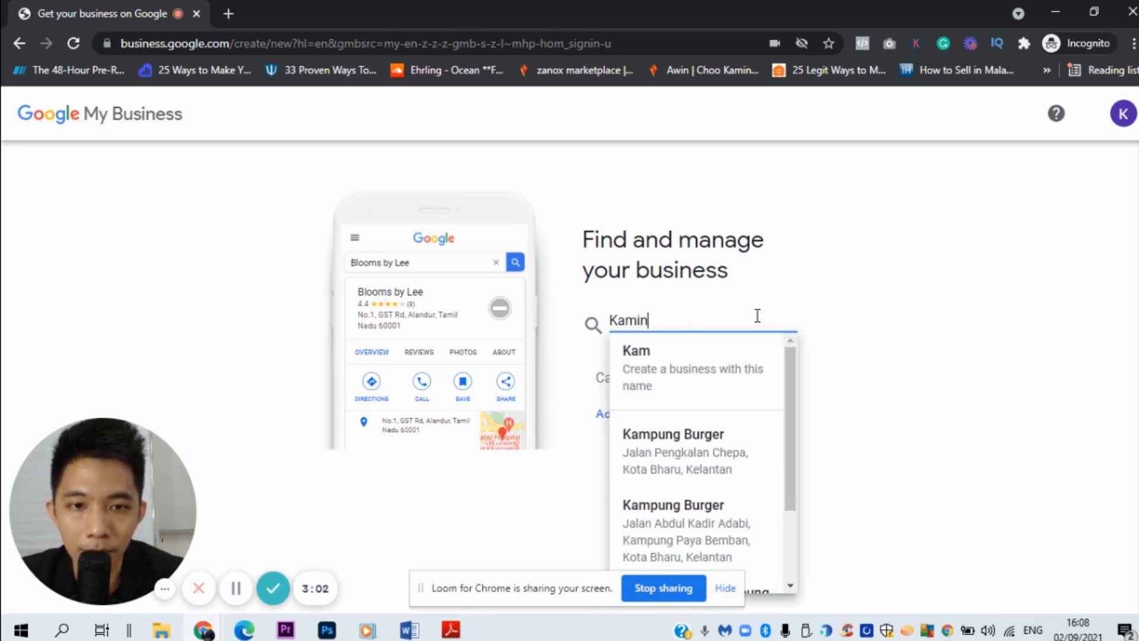
type(" Choo")
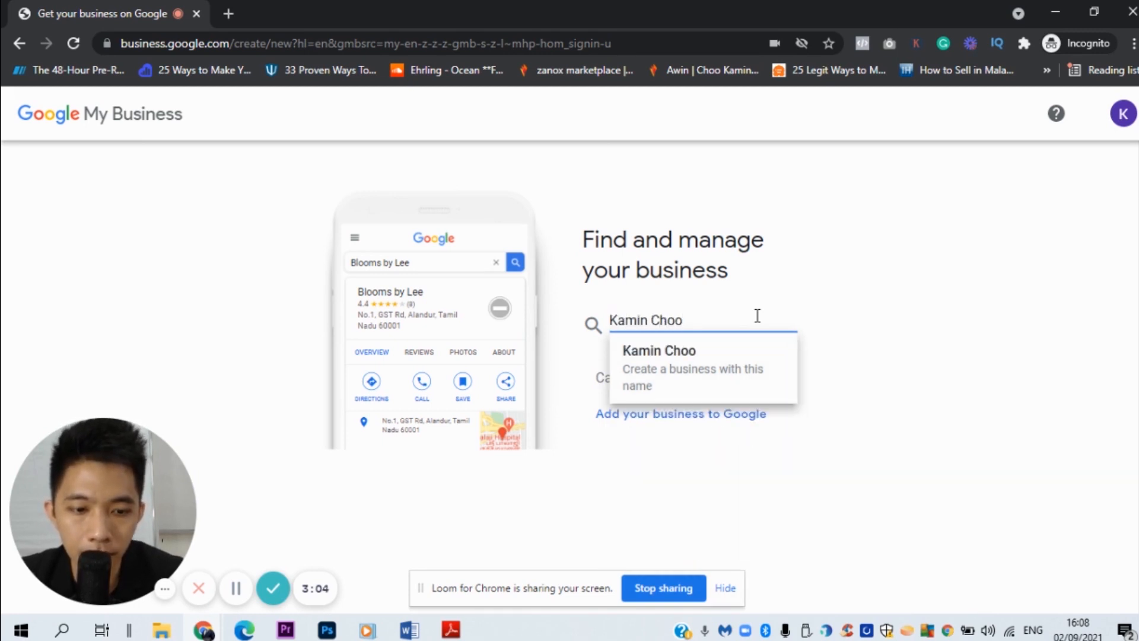
type(" - ")
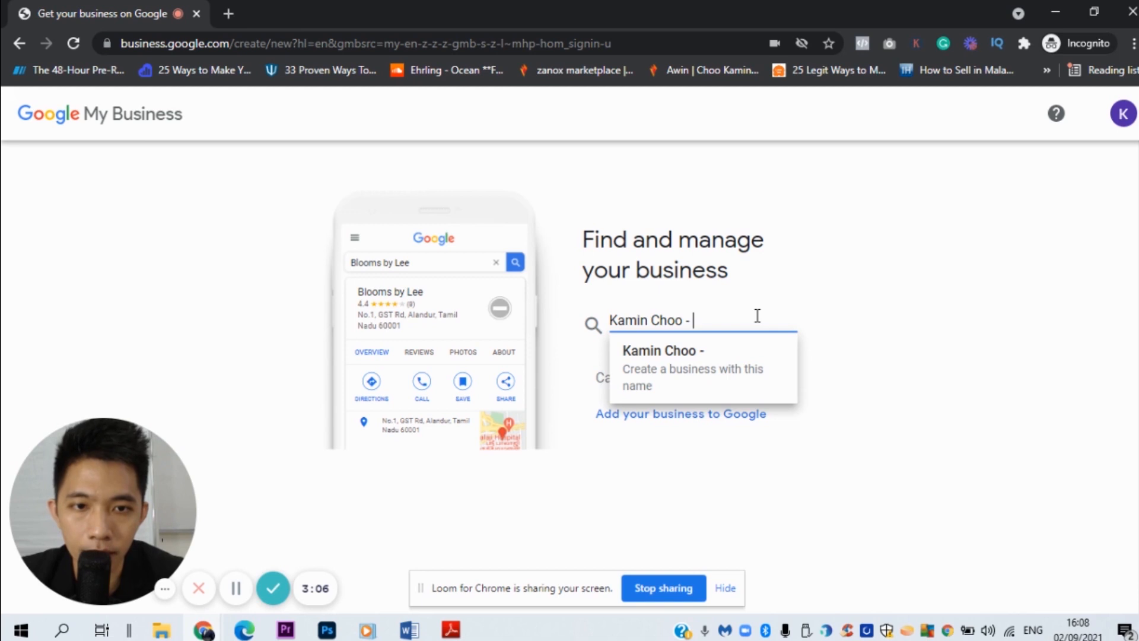
type("Digti")
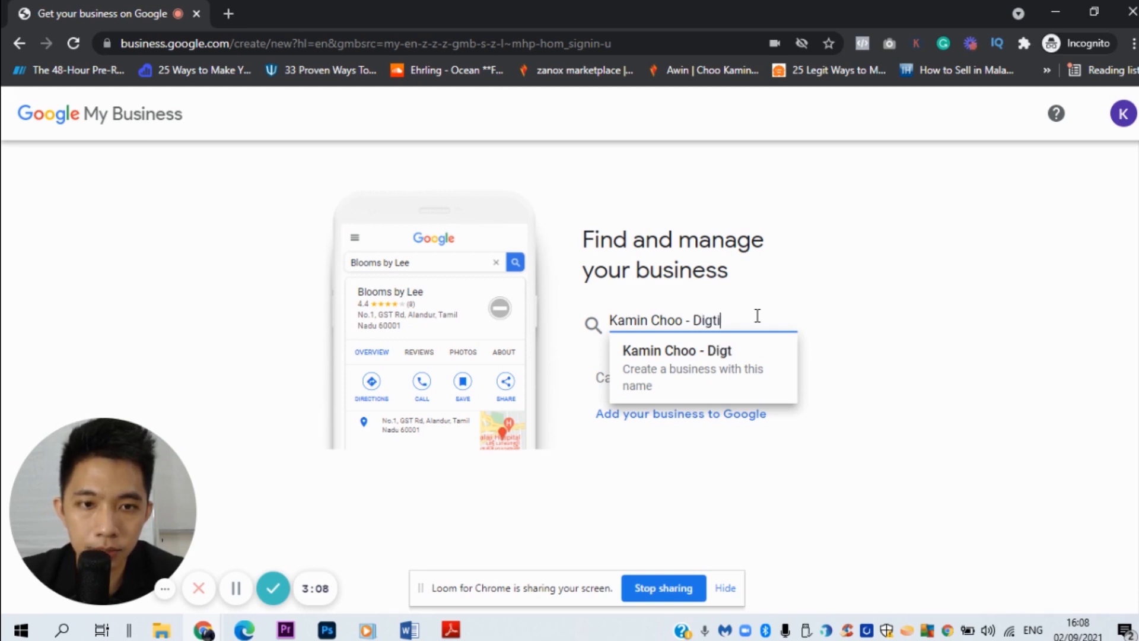
type("al Marketing ")
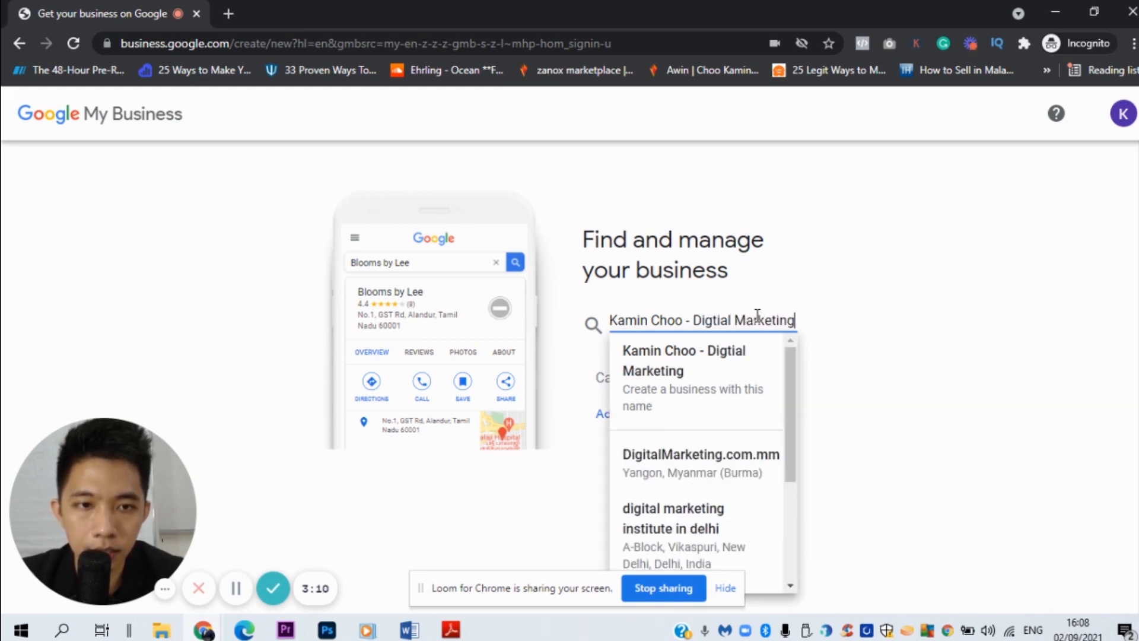
type("Training")
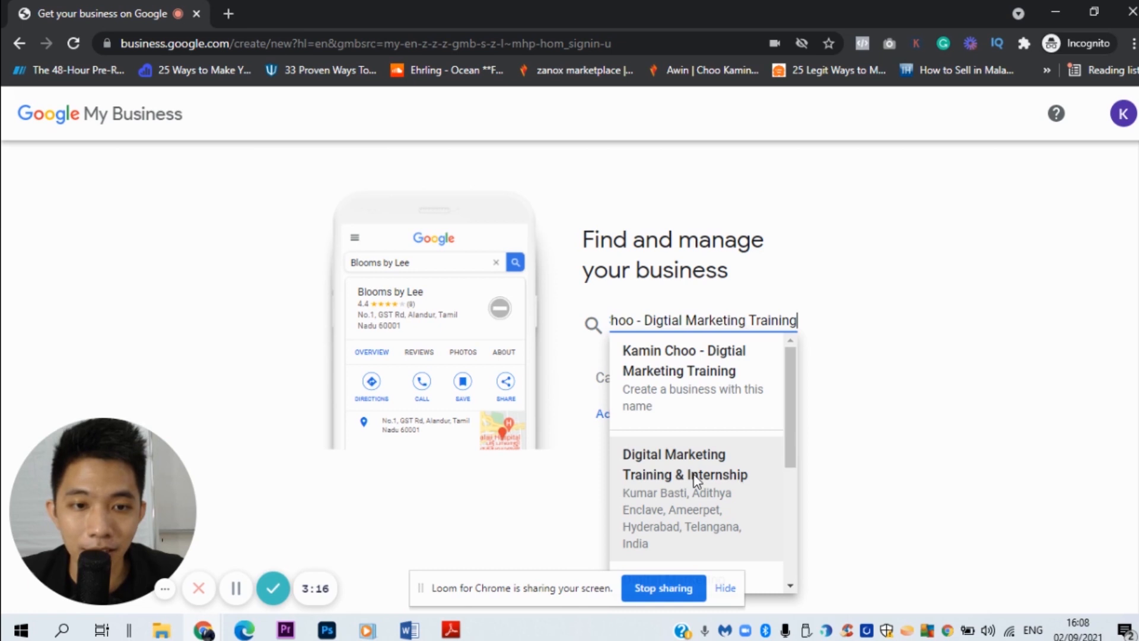
Check the suggested existing businesses and choose to create a new business with the entered name
scroll(697, 481, "down", 1)
scroll(697, 481, "down", 2)
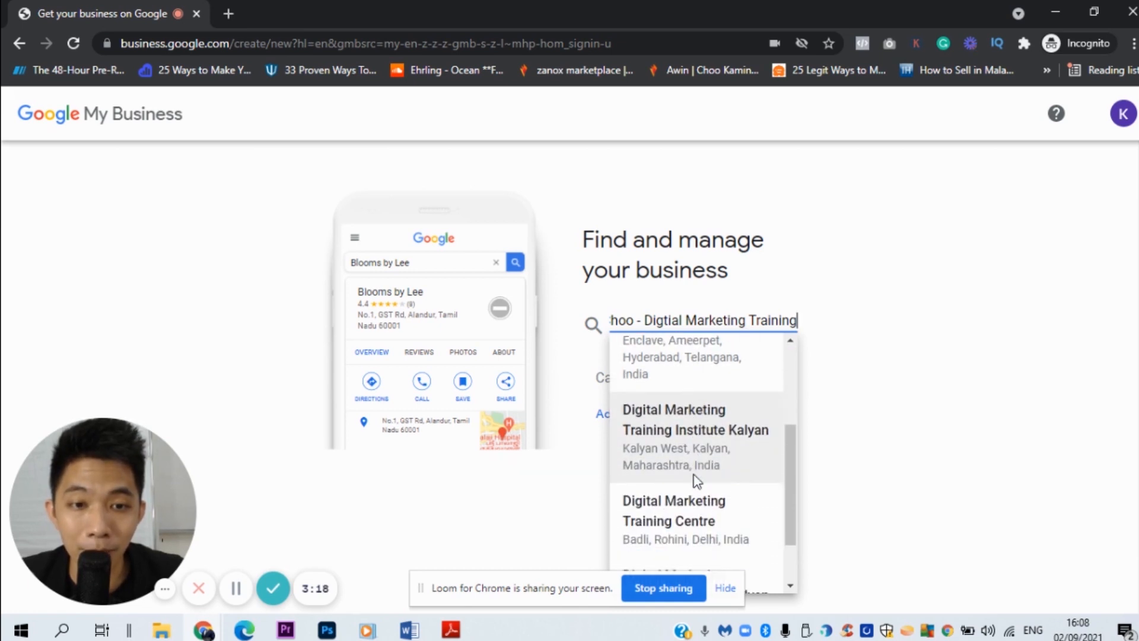
scroll(695, 480, "down", 1)
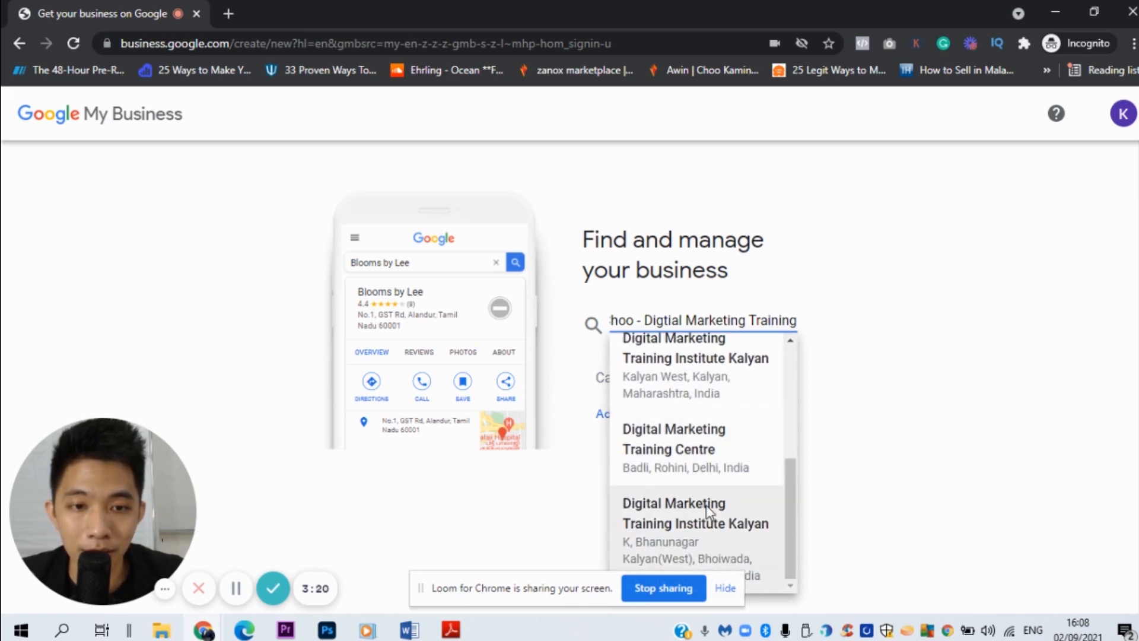
scroll(703, 526, "up", 4)
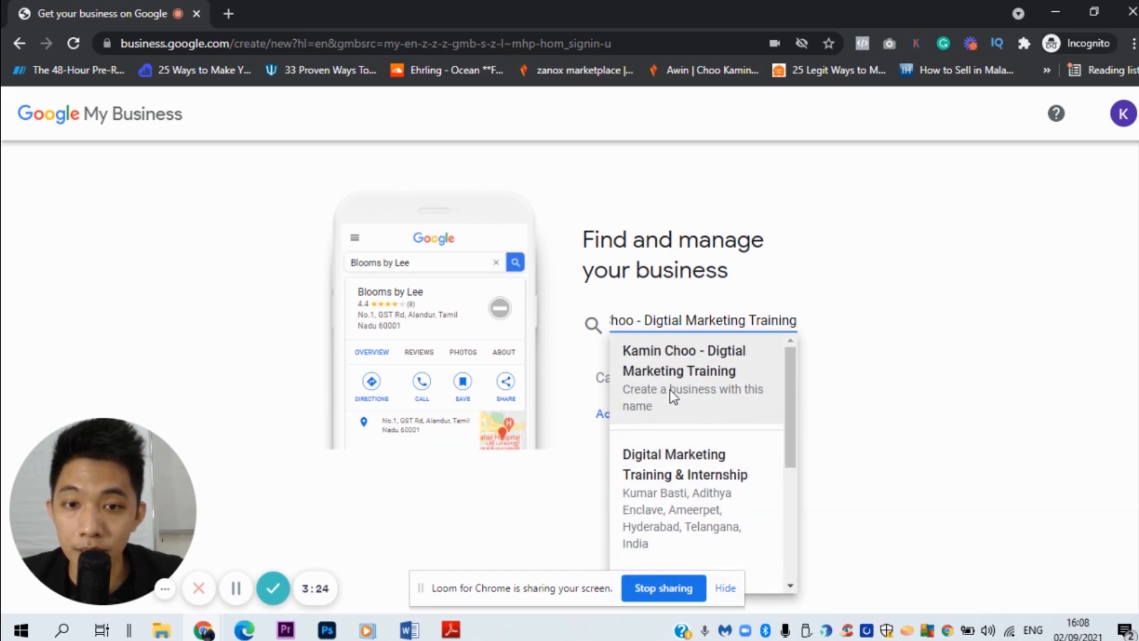
left_click(673, 395)
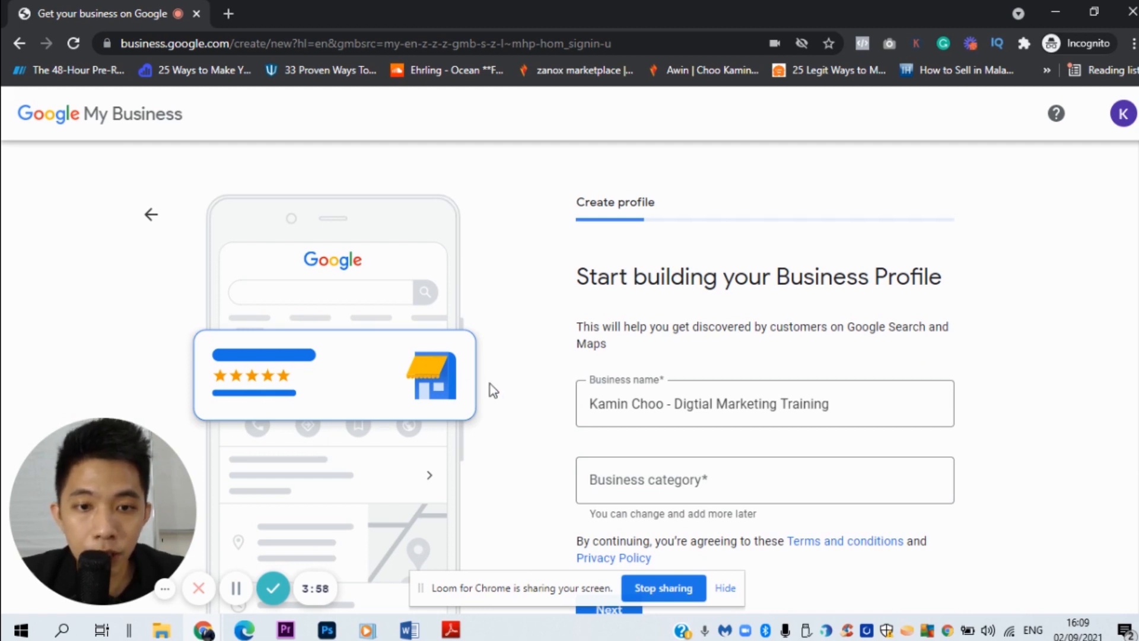
scroll(610, 368, "down", 1)
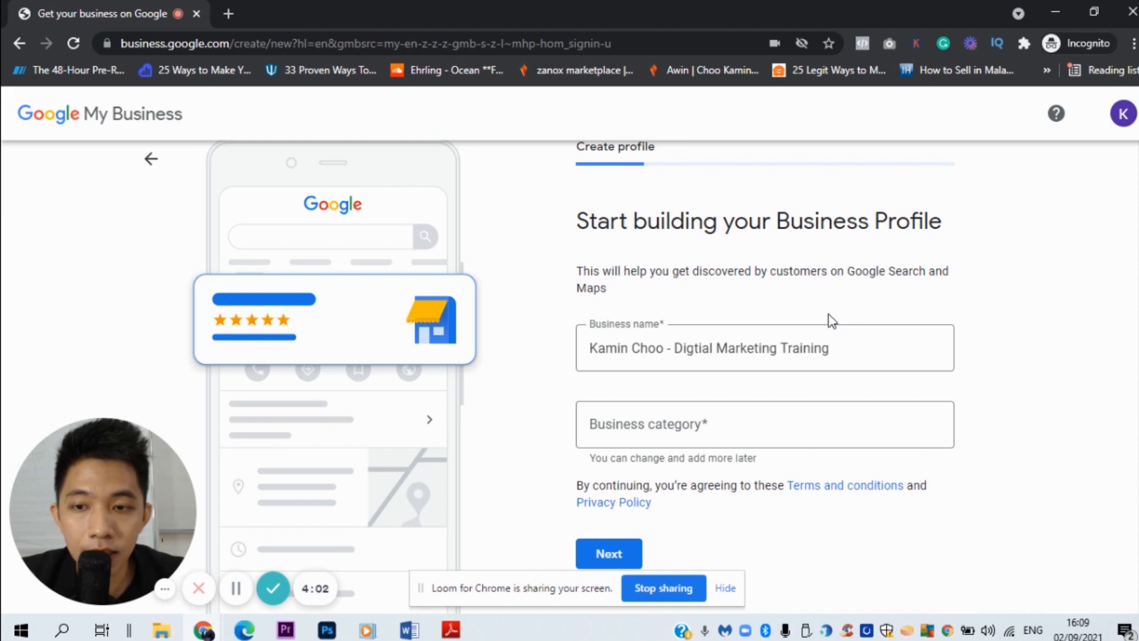
scroll(828, 320, "down", 1)
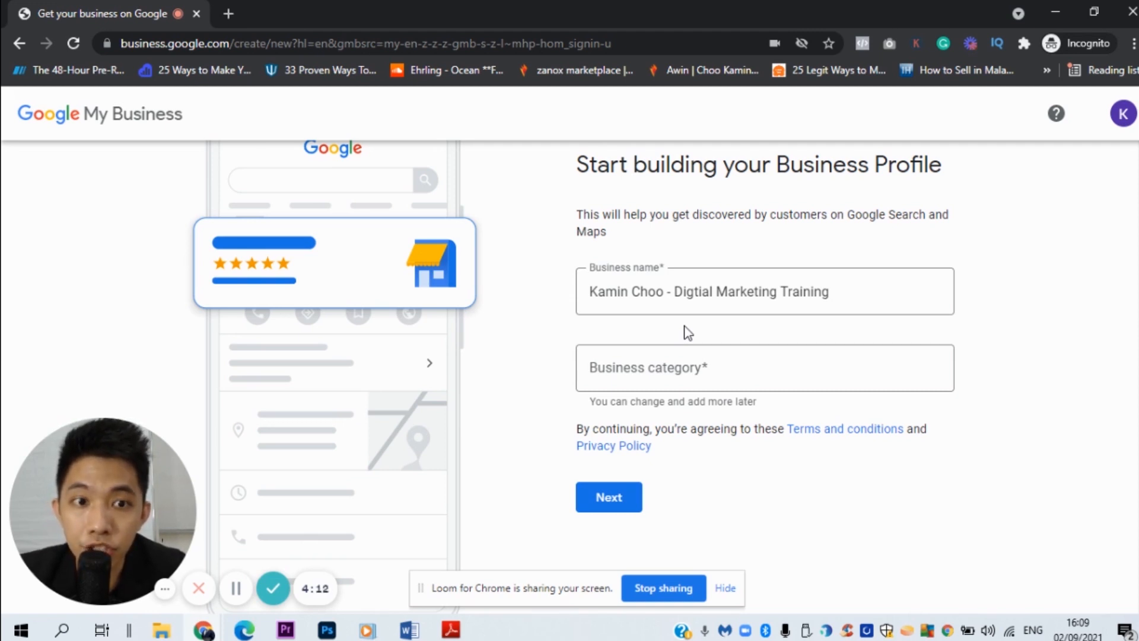
left_click(658, 303)
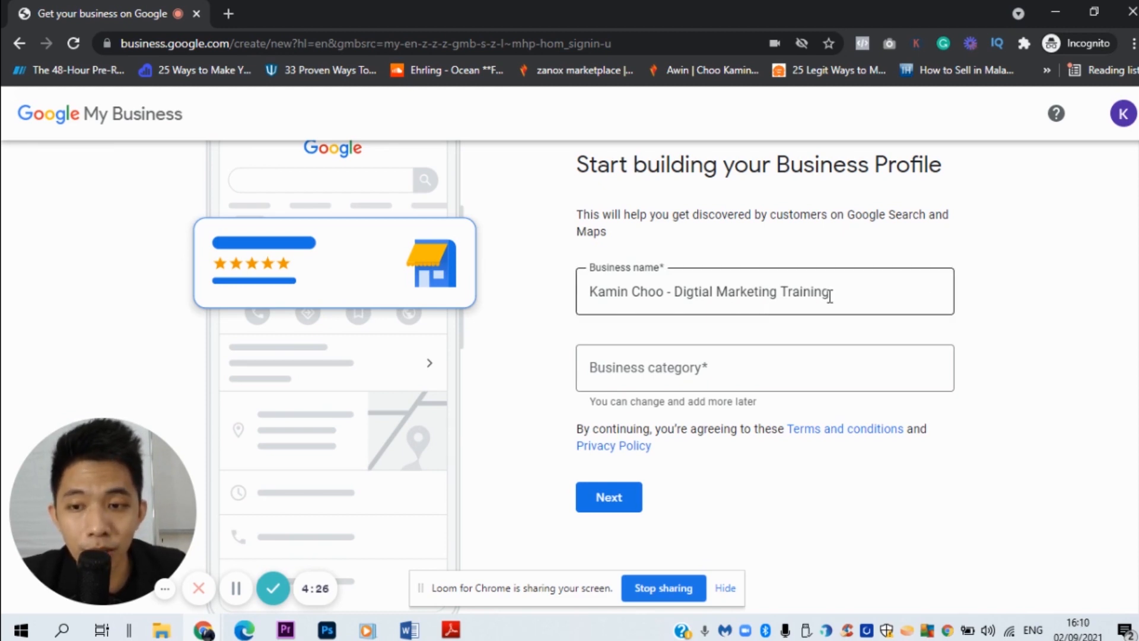
left_click(850, 299)
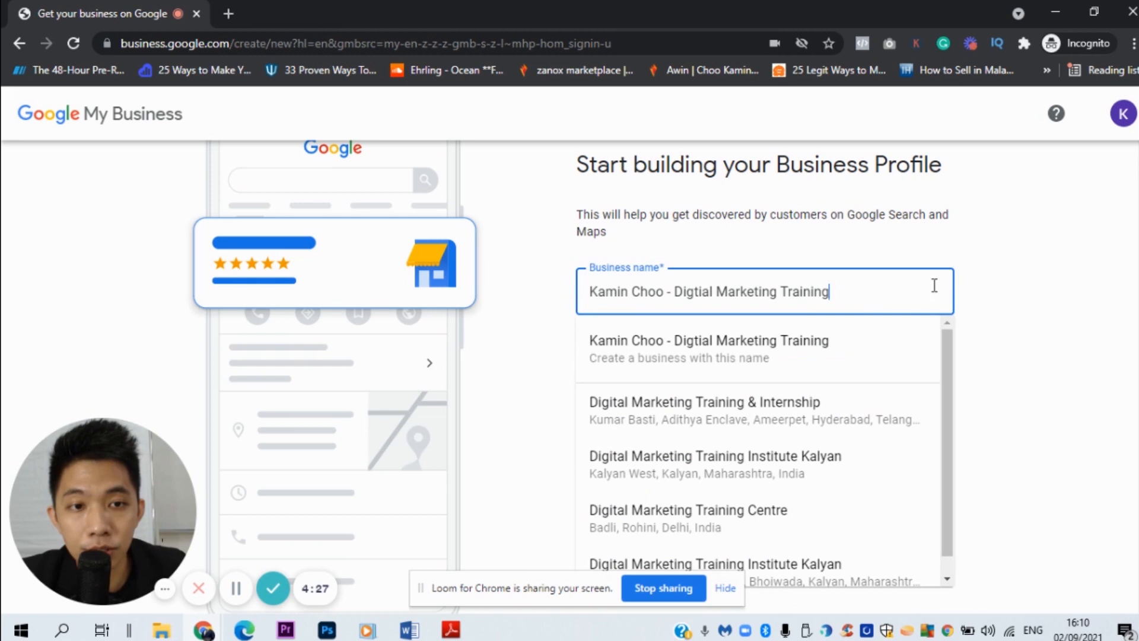
left_click(1003, 297)
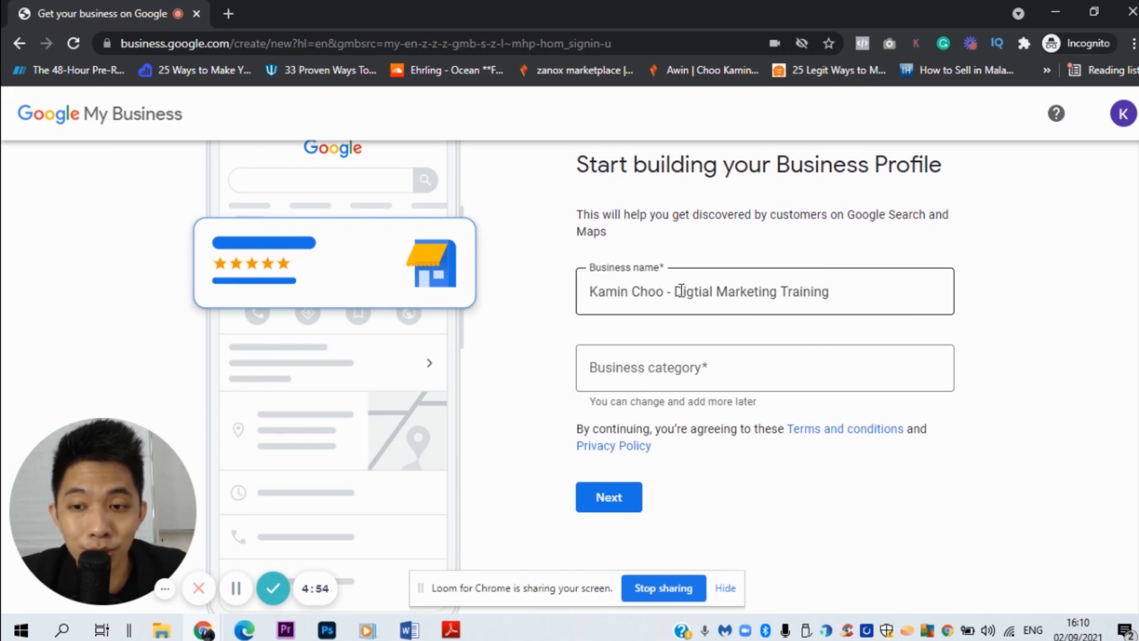
Search the business categories for "marketing" and set the category to Marketing consultant
left_click(609, 369)
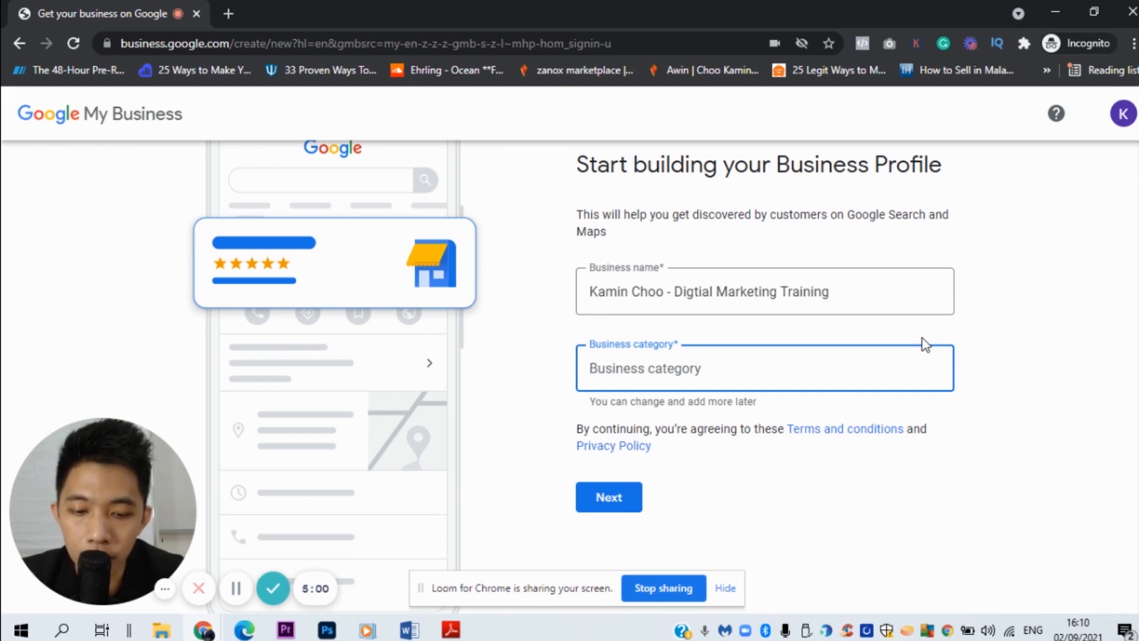
type("marketing")
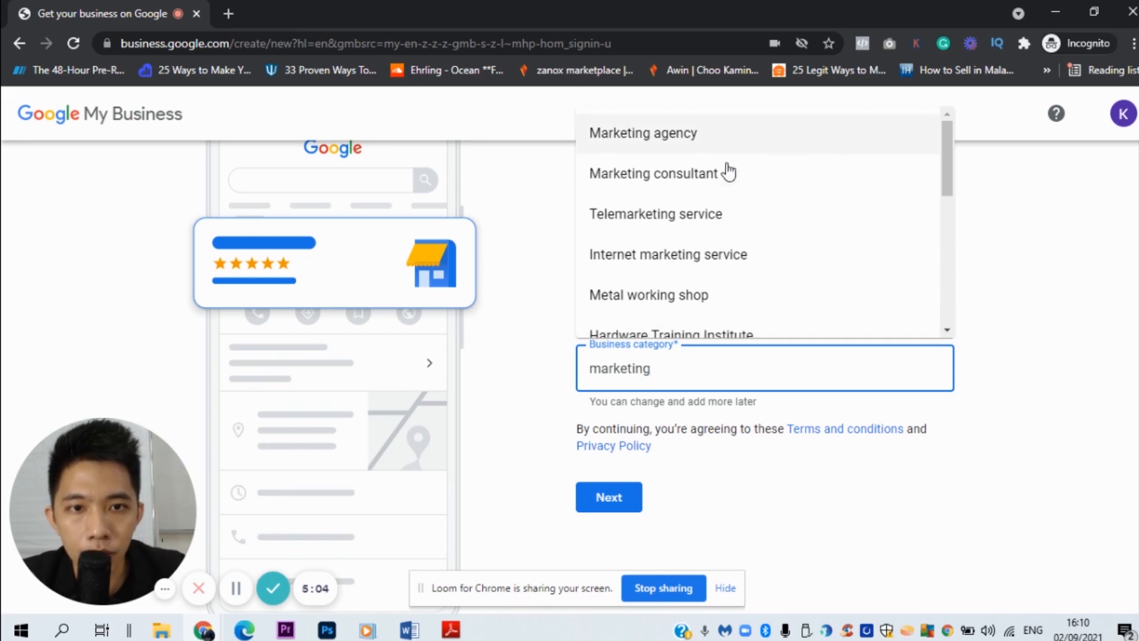
left_click(706, 176)
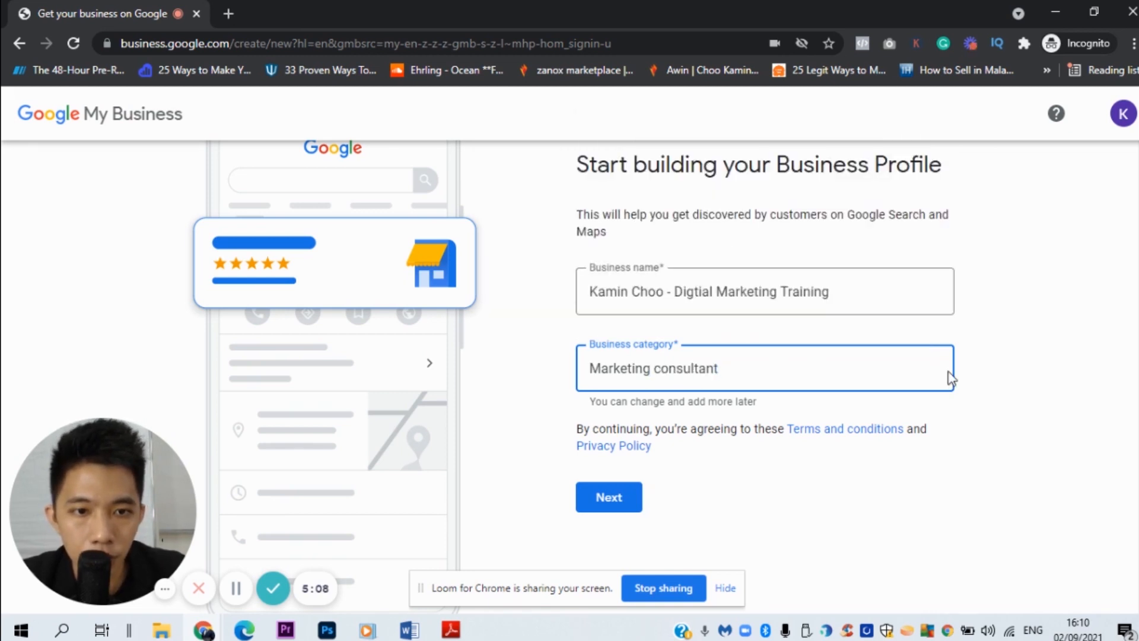
left_click(878, 361)
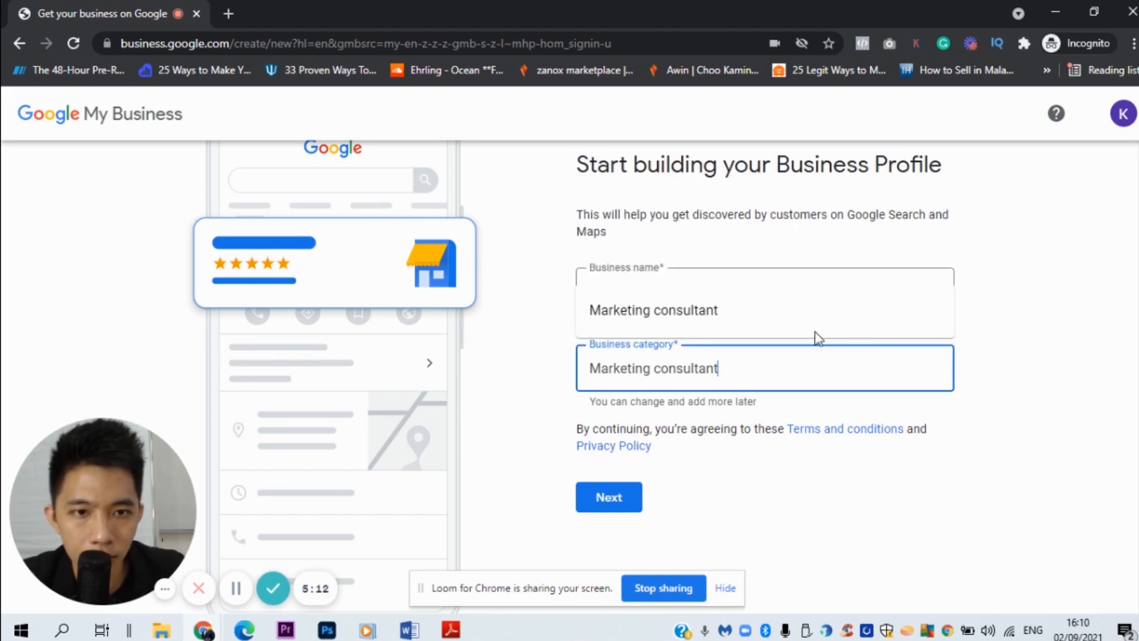
left_click(737, 326)
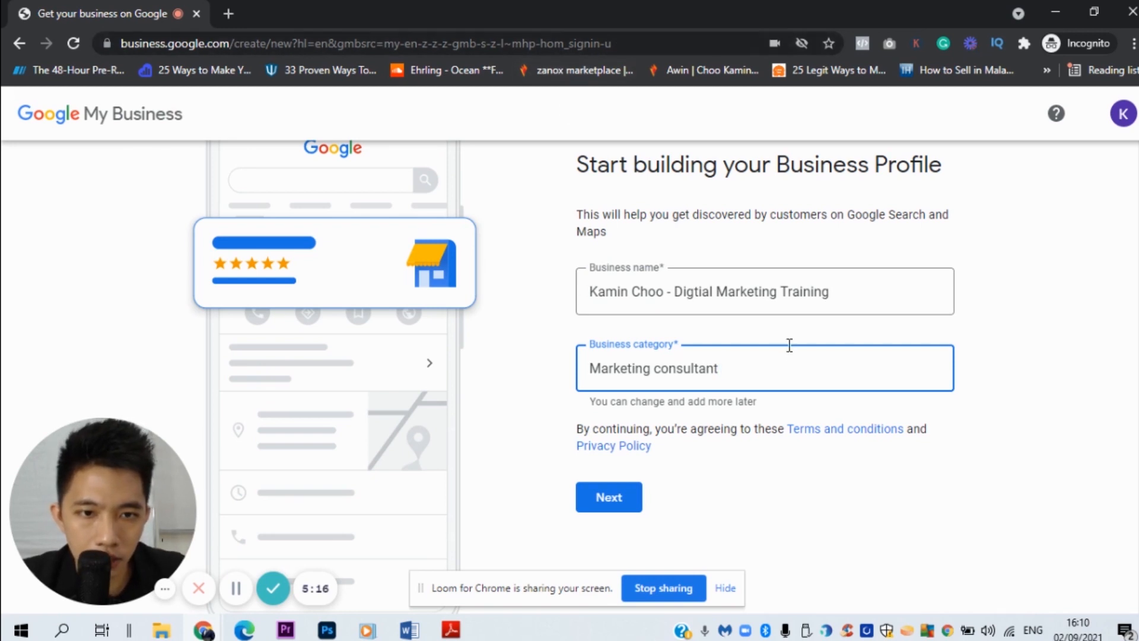
type("mar")
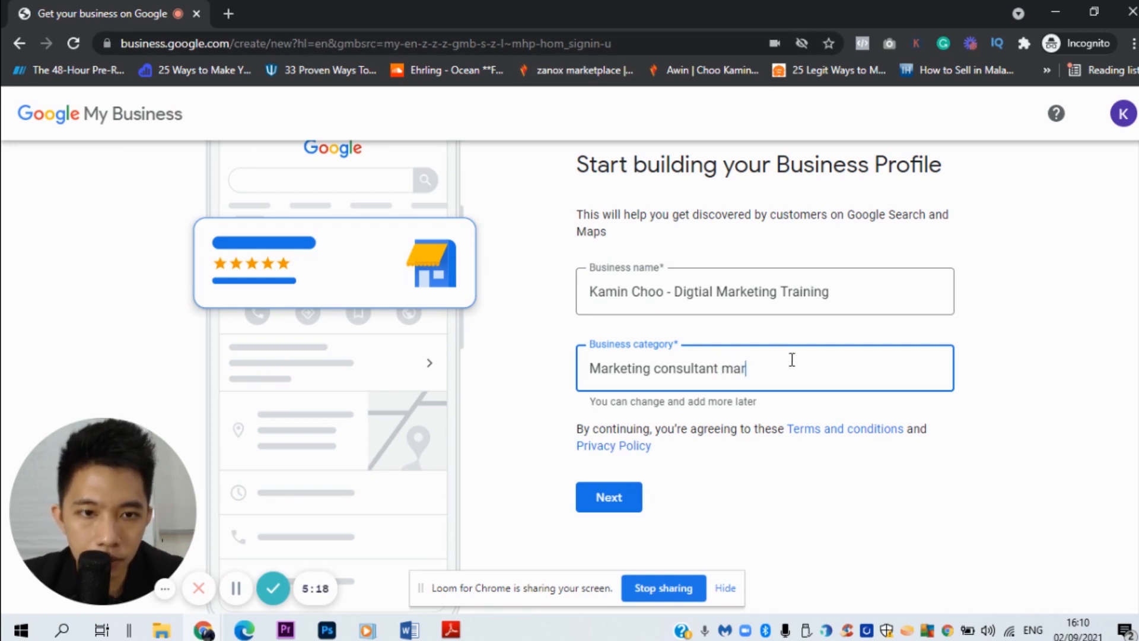
key("BackSpace")
key("BackSpace")
key("BackSpace")
key("BackSpace")
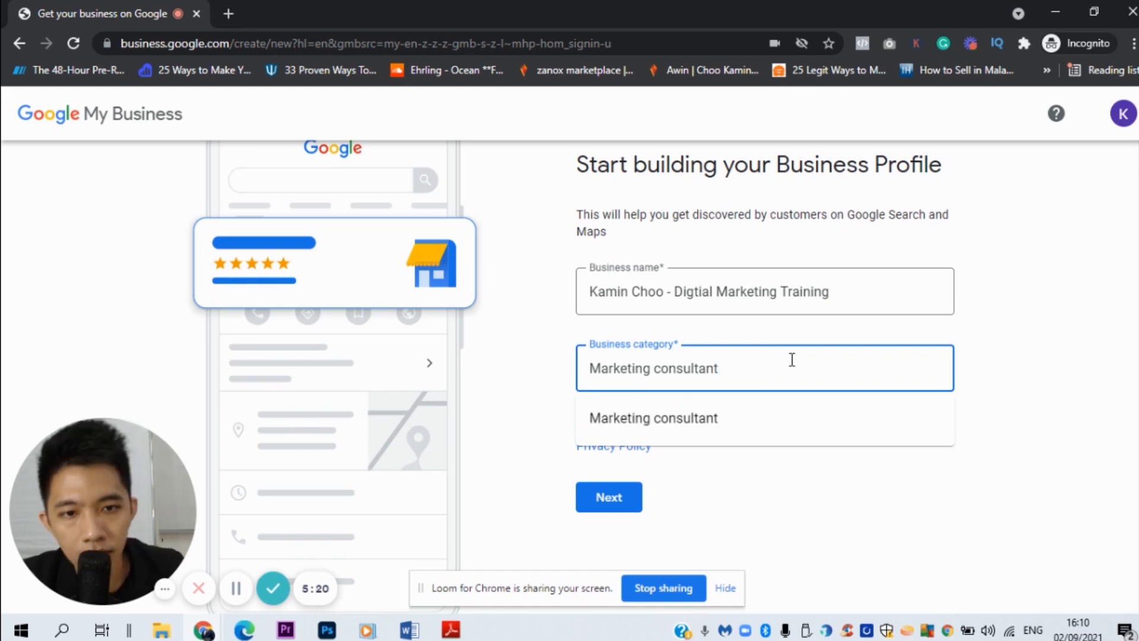
Confirm Marketing consultant as the business category and proceed to the customer location question
left_click(727, 427)
left_click(984, 425)
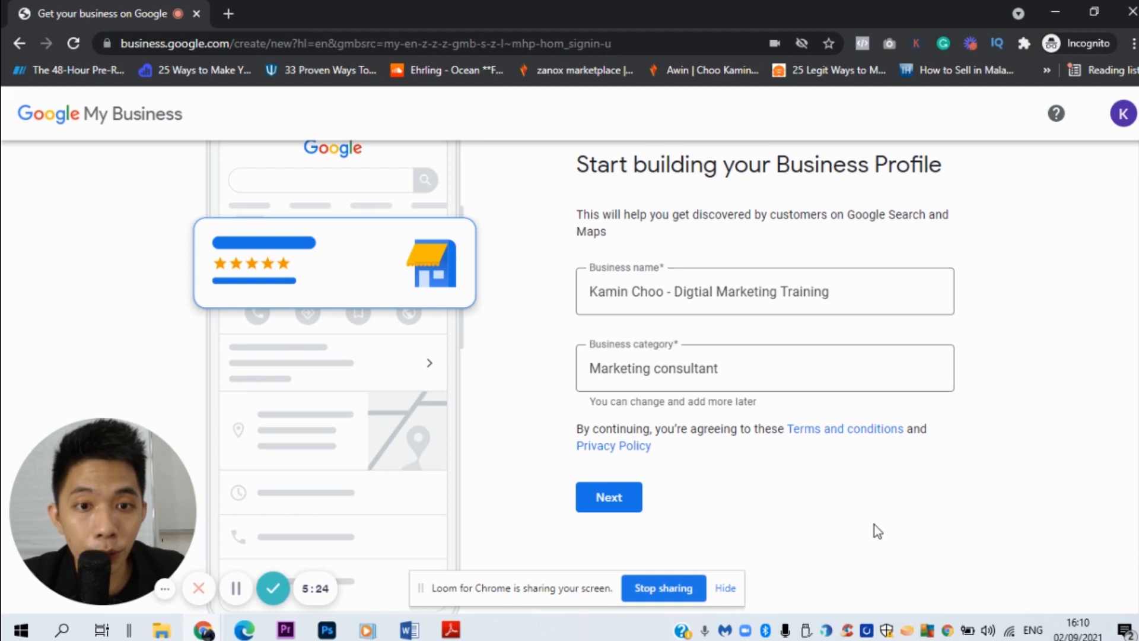
left_click(592, 504)
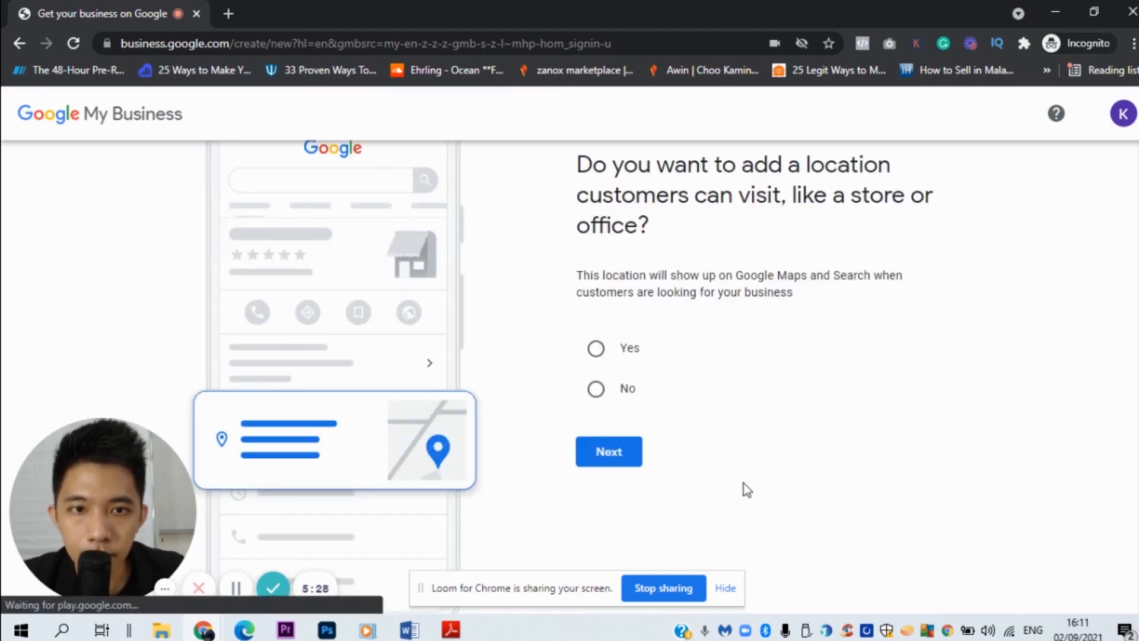
Answer No to adding a location customers can visit and continue to the service areas
scroll(727, 343, "up", 2)
scroll(656, 315, "down", 1)
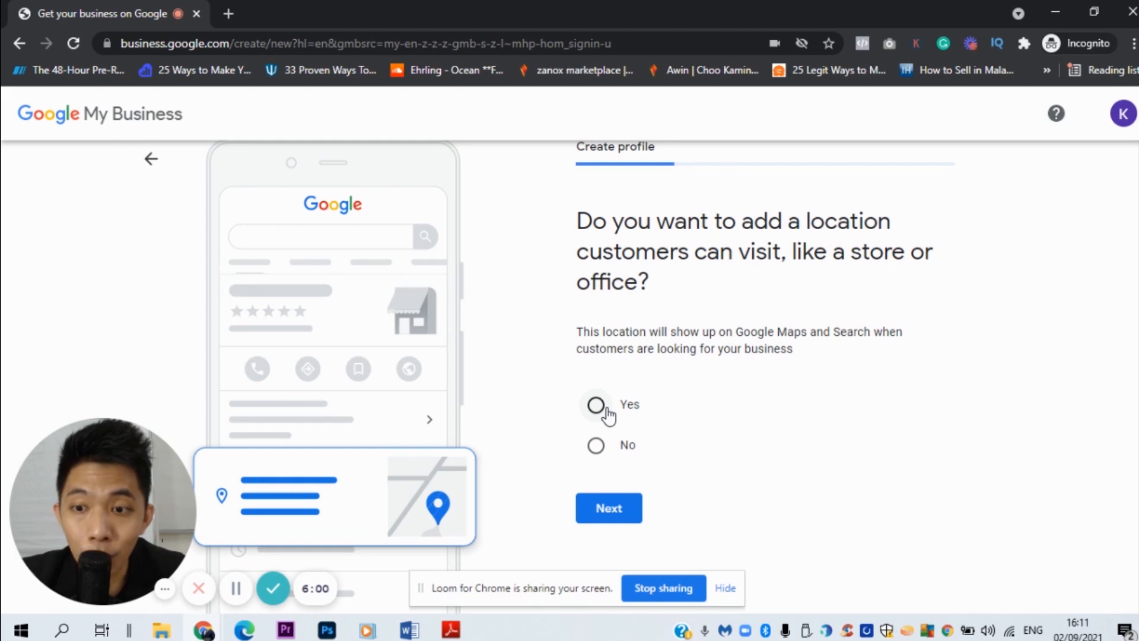
left_click(597, 445)
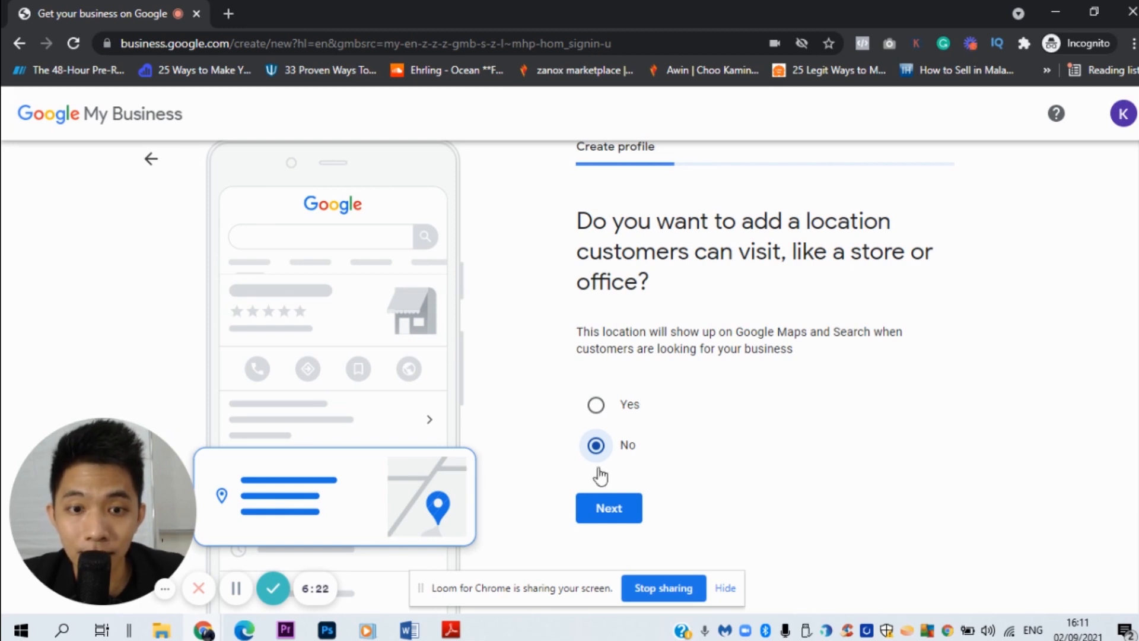
left_click(595, 508)
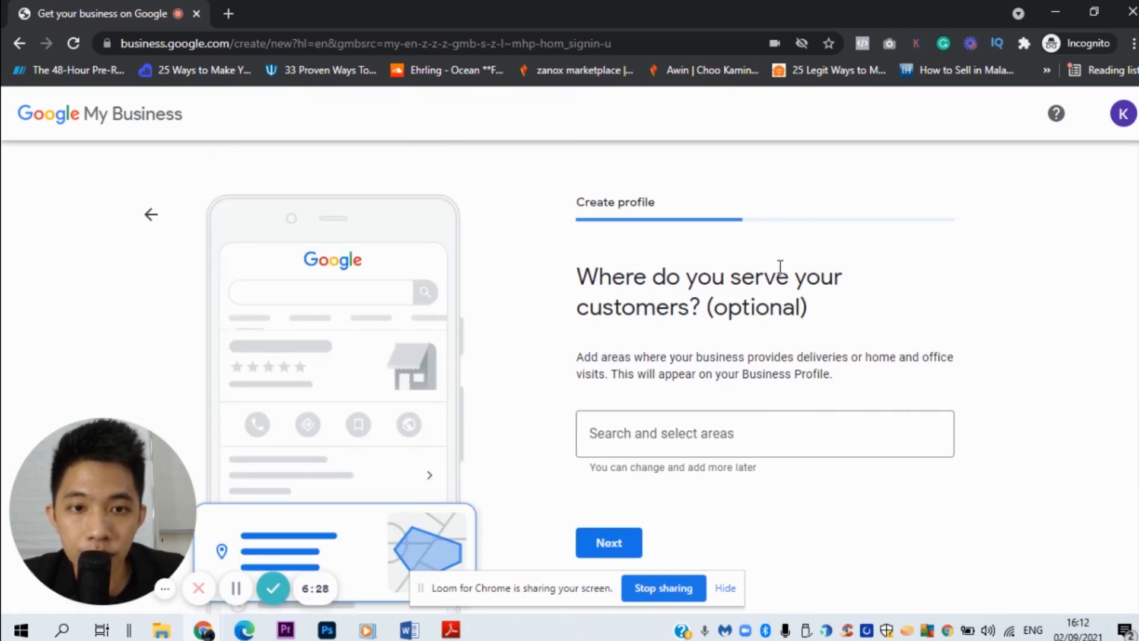
Add Kuala Lumpur, Penang, Johor and Kelantan in Malaysia as service areas
left_click(692, 439)
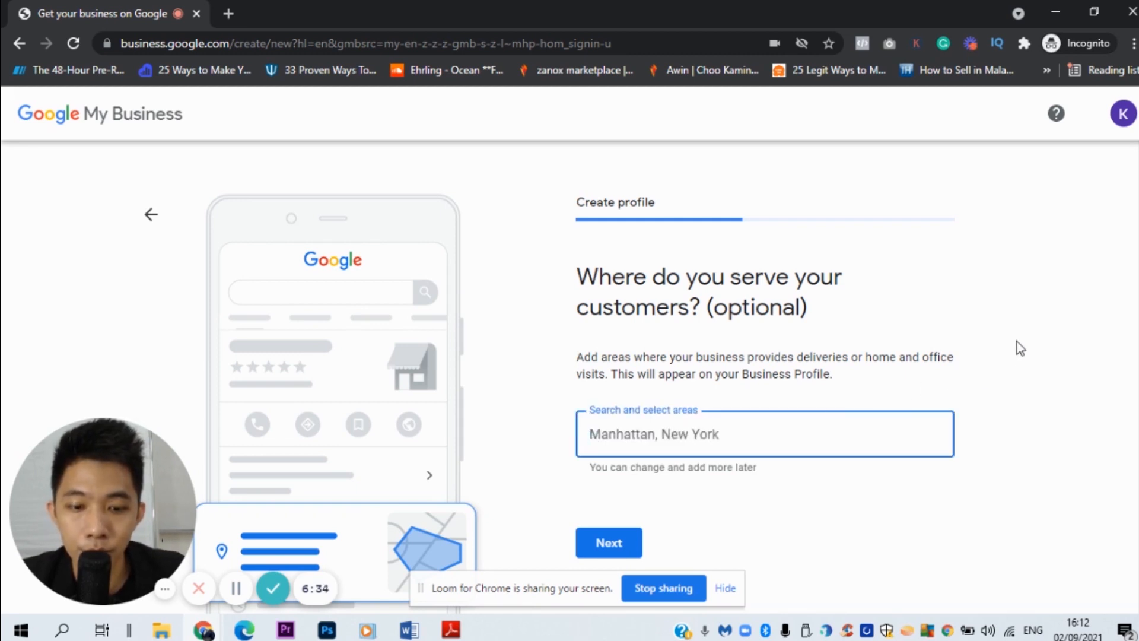
type("kual")
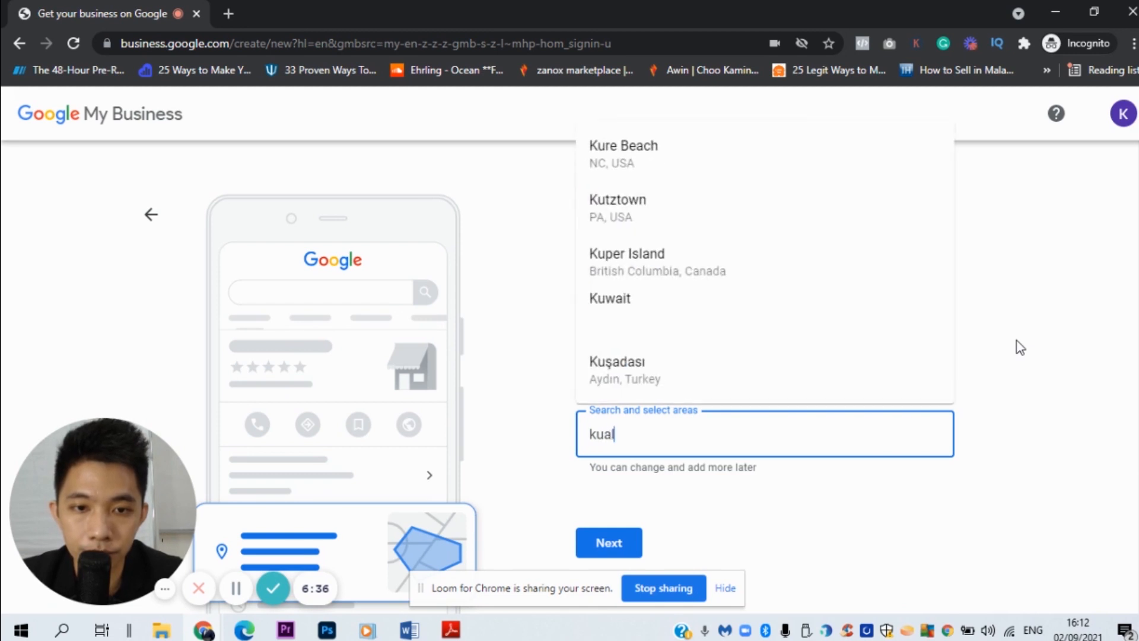
type("a lumpur")
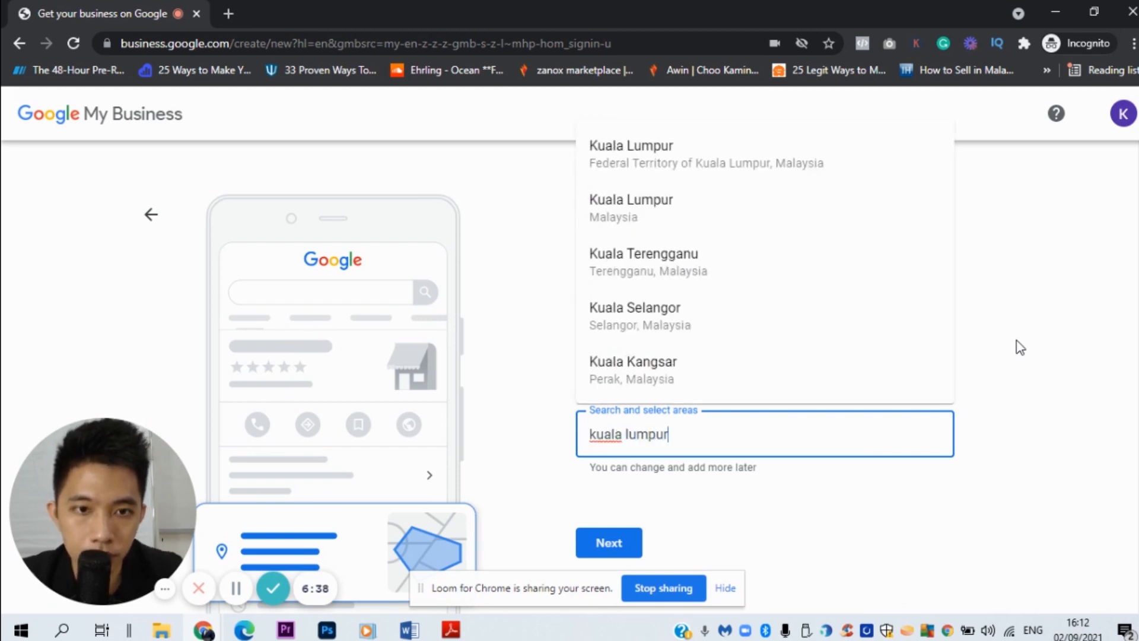
left_click(656, 209)
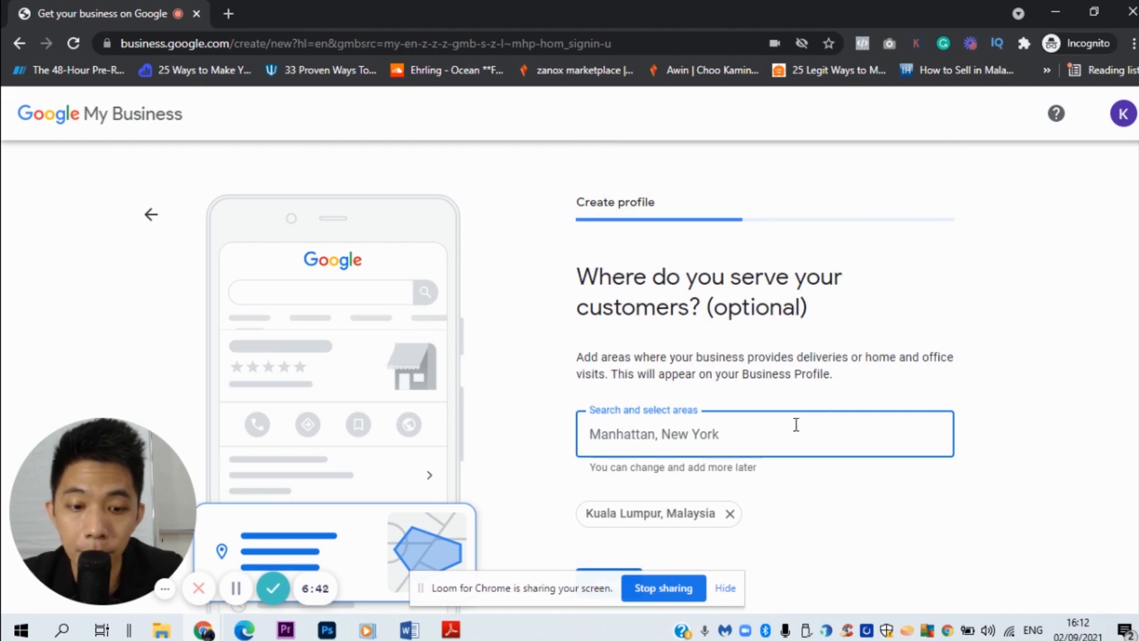
type("penang")
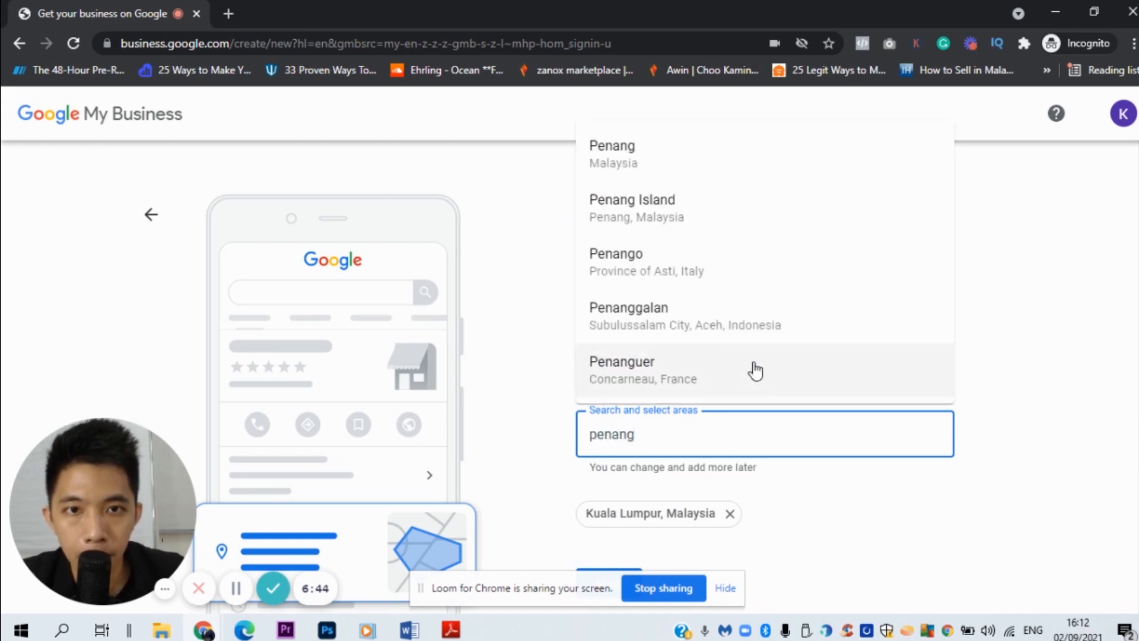
left_click(668, 168)
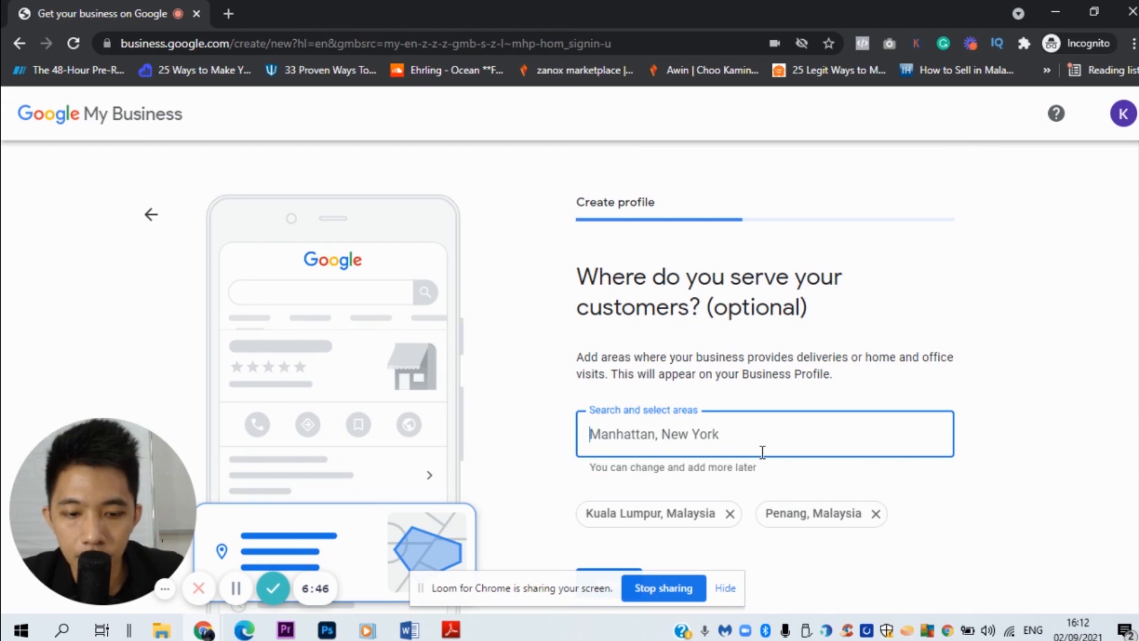
type("johor")
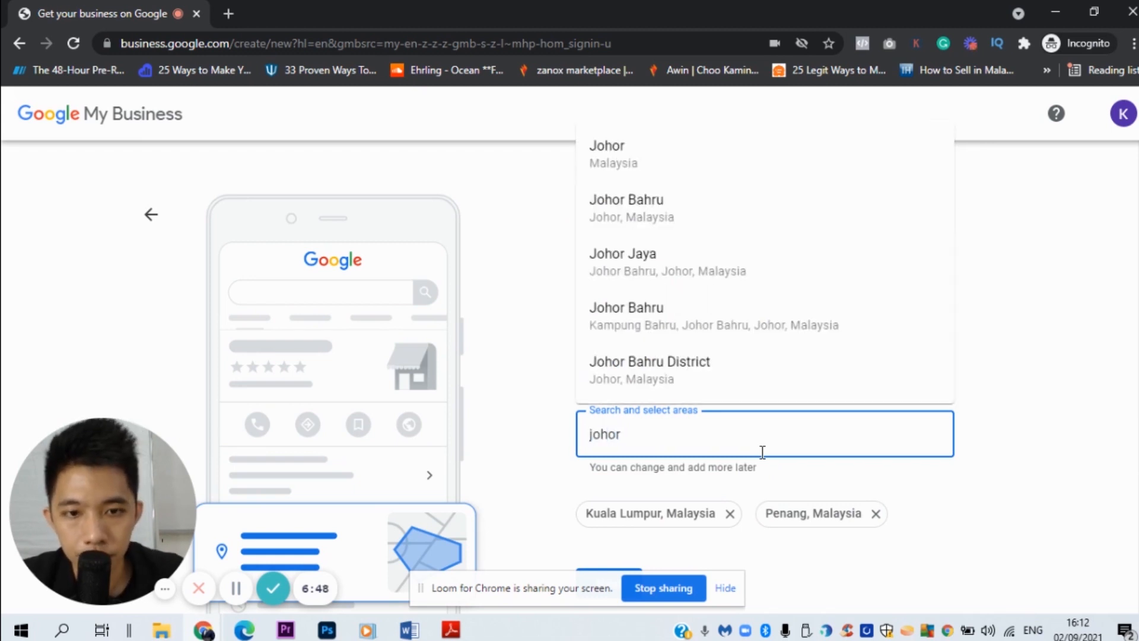
left_click(672, 166)
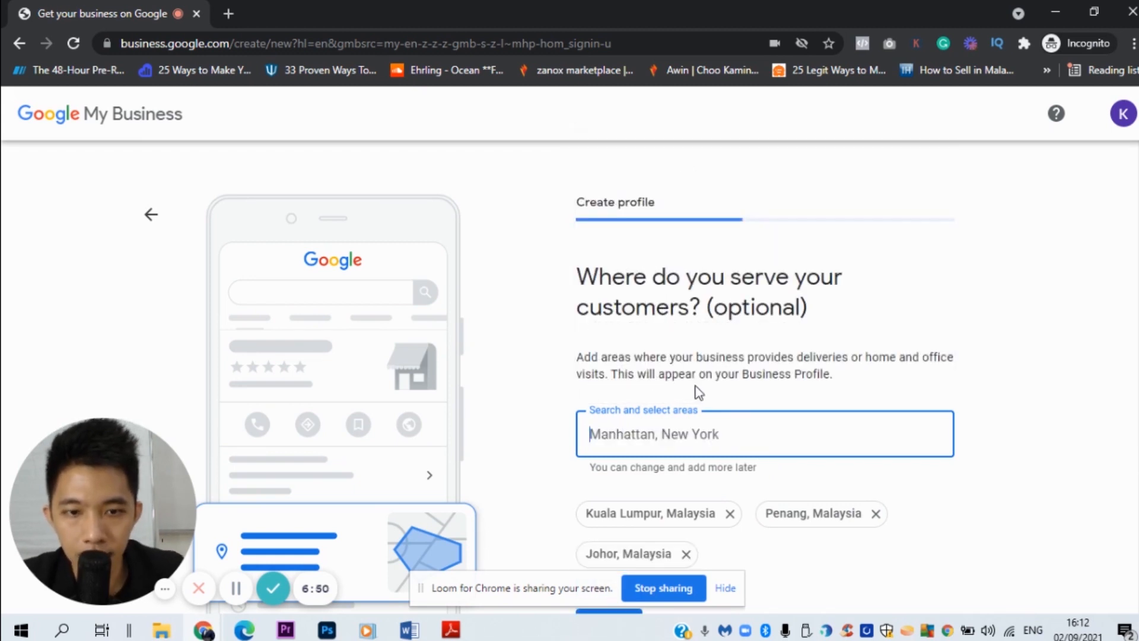
type("kelantan")
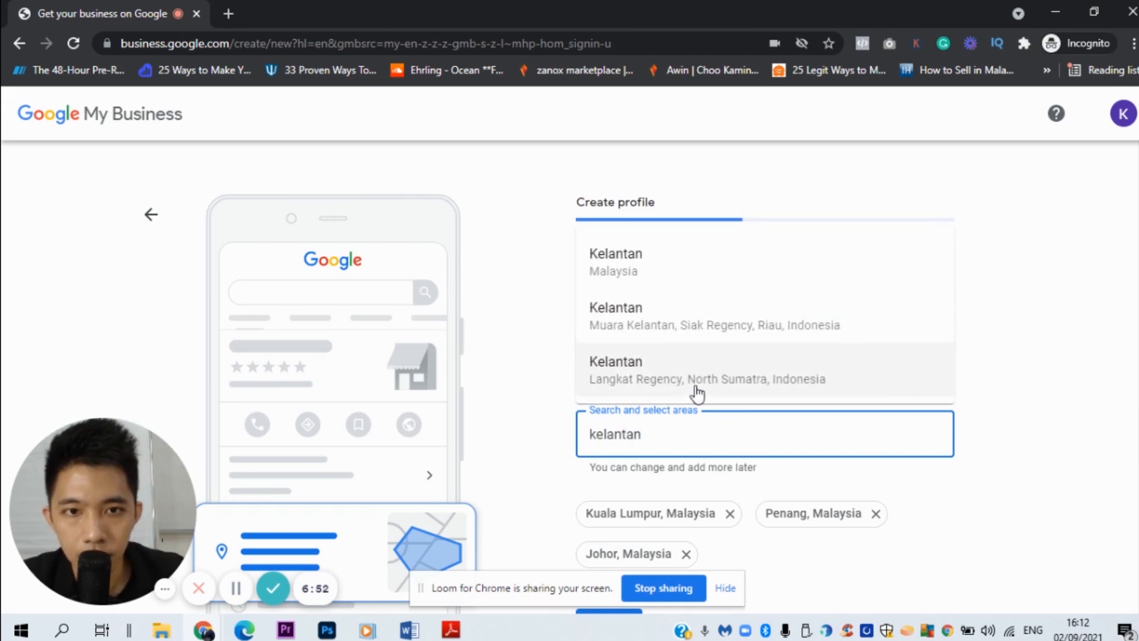
left_click(674, 273)
Remove the Kuala Lumpur, Penang, Johor and Kelantan service areas
scroll(867, 336, "down", 2)
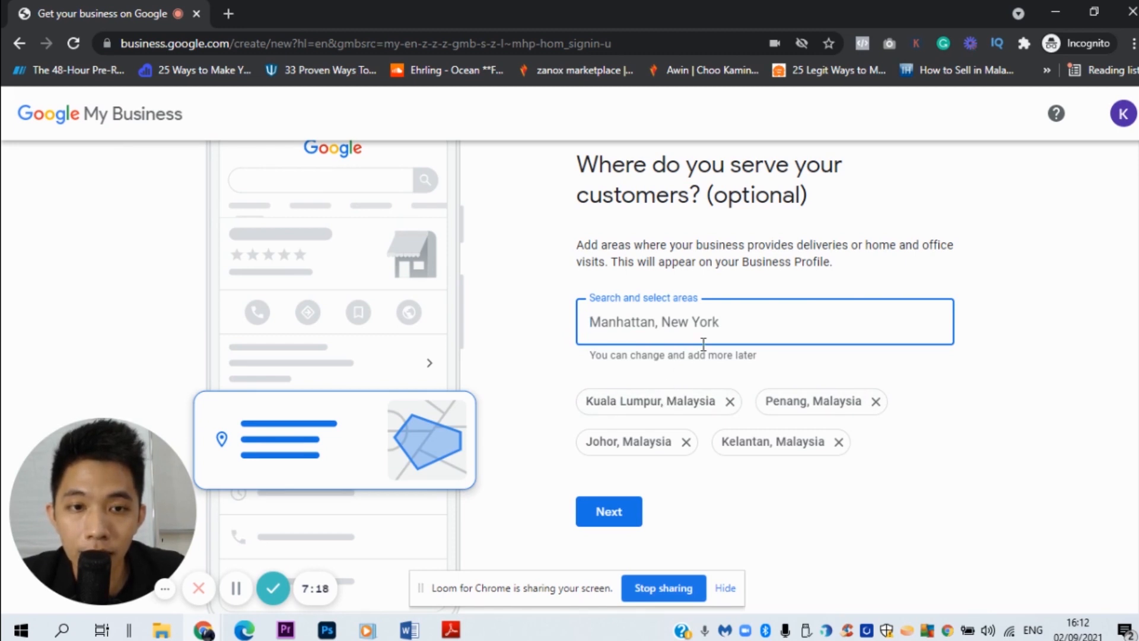
left_click(730, 401)
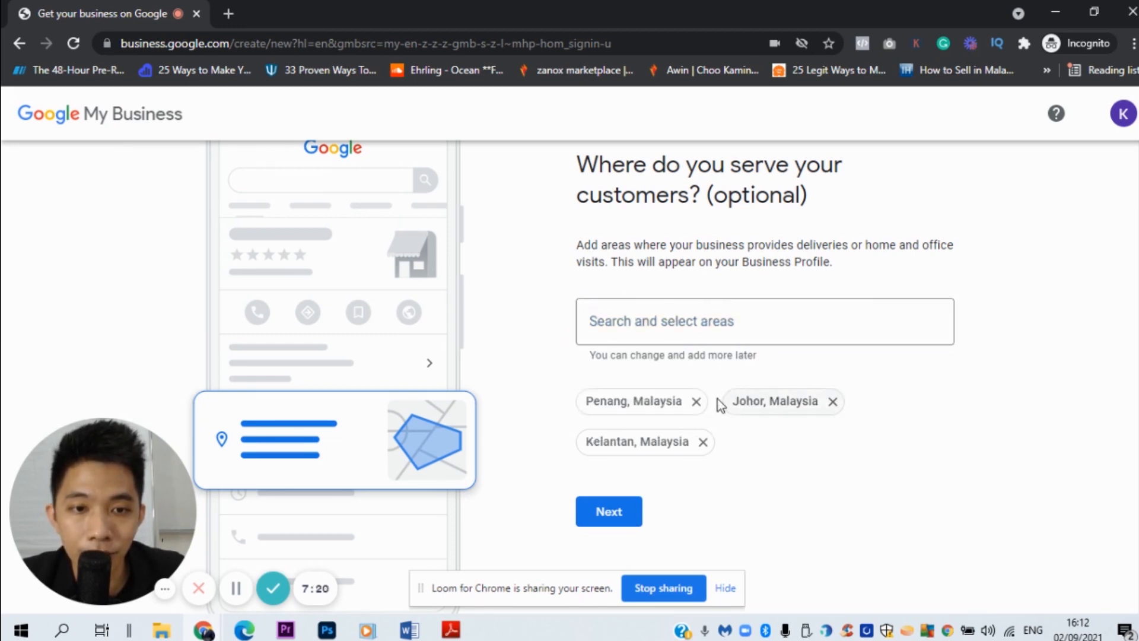
left_click(695, 402)
left_click(697, 401)
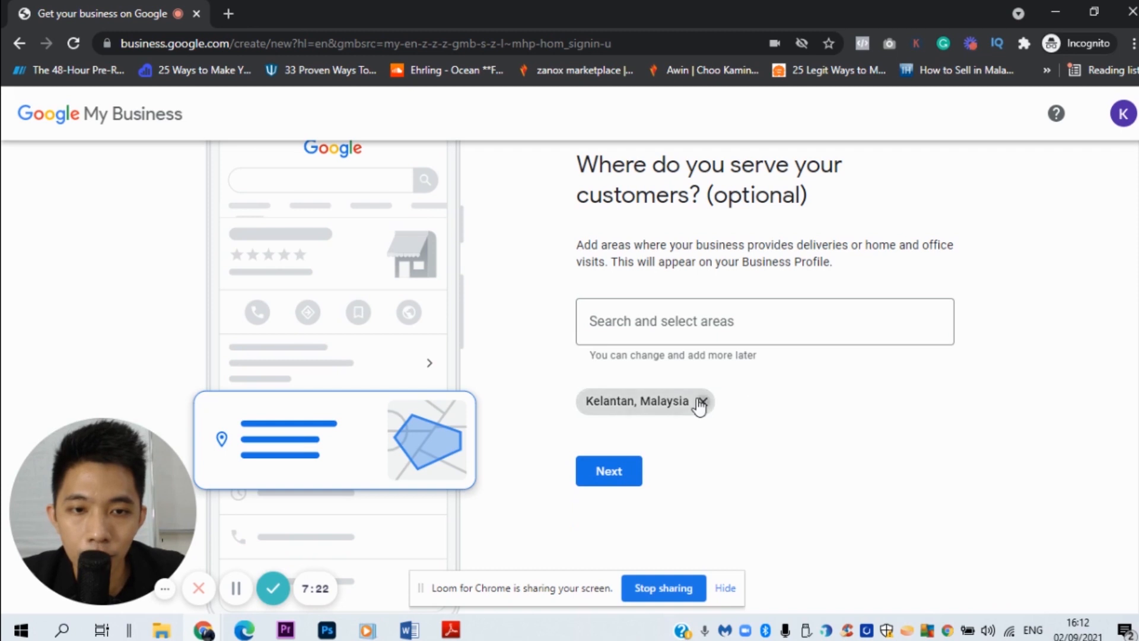
left_click(699, 401)
Search the service areas for "selangor" and add Puchong, Selangor, Malaysia
left_click(686, 327)
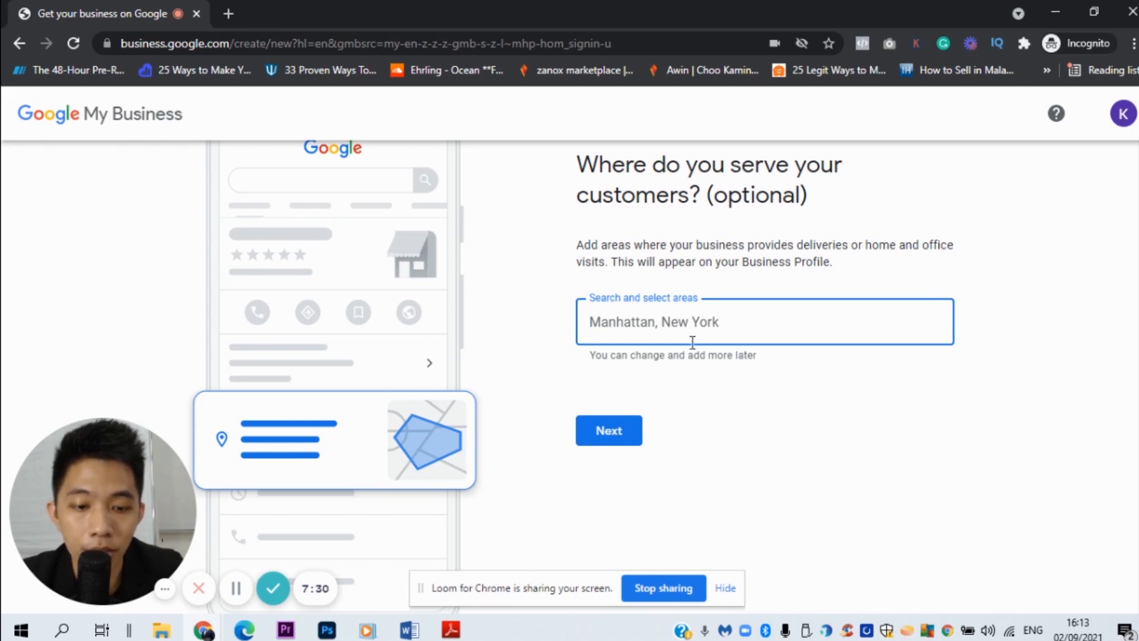
type("selangor")
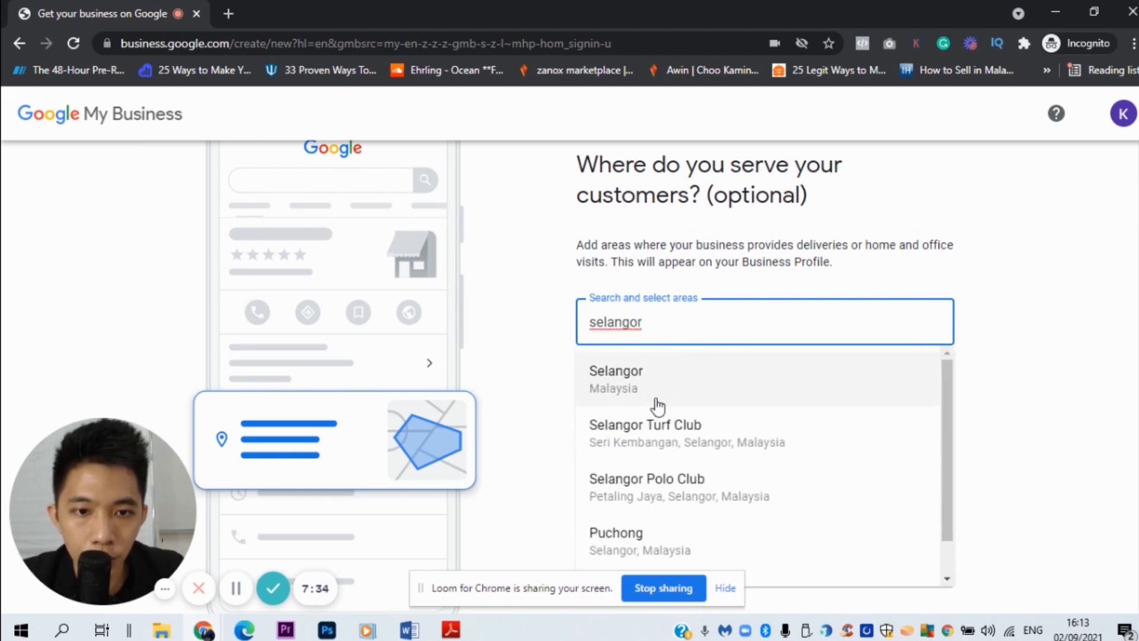
scroll(753, 446, "down", 1)
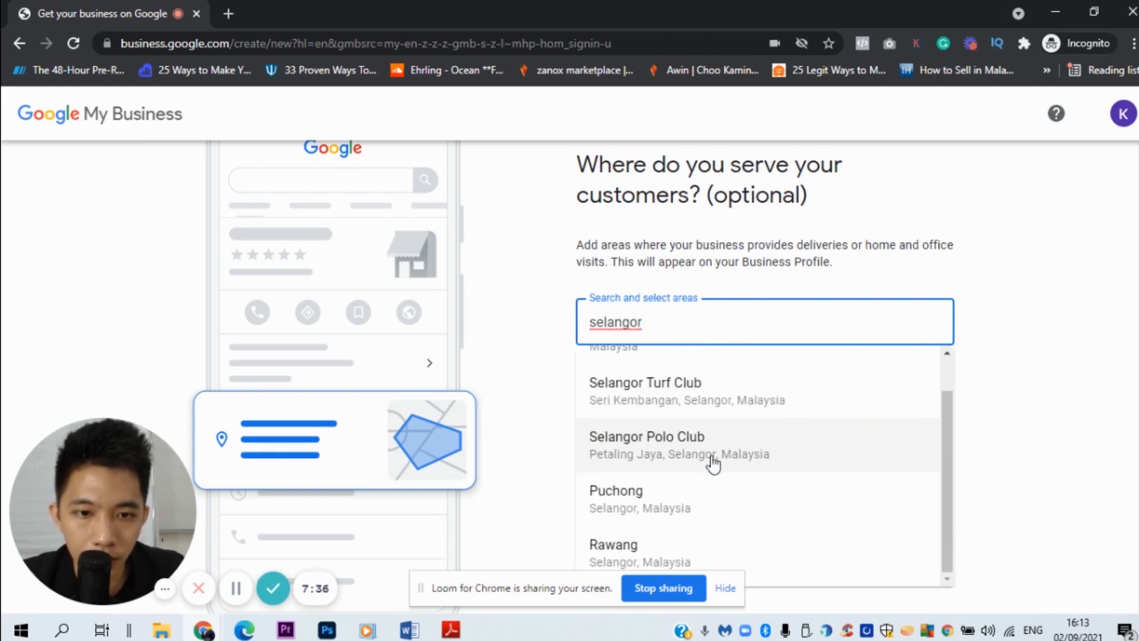
scroll(633, 523, "down", 1)
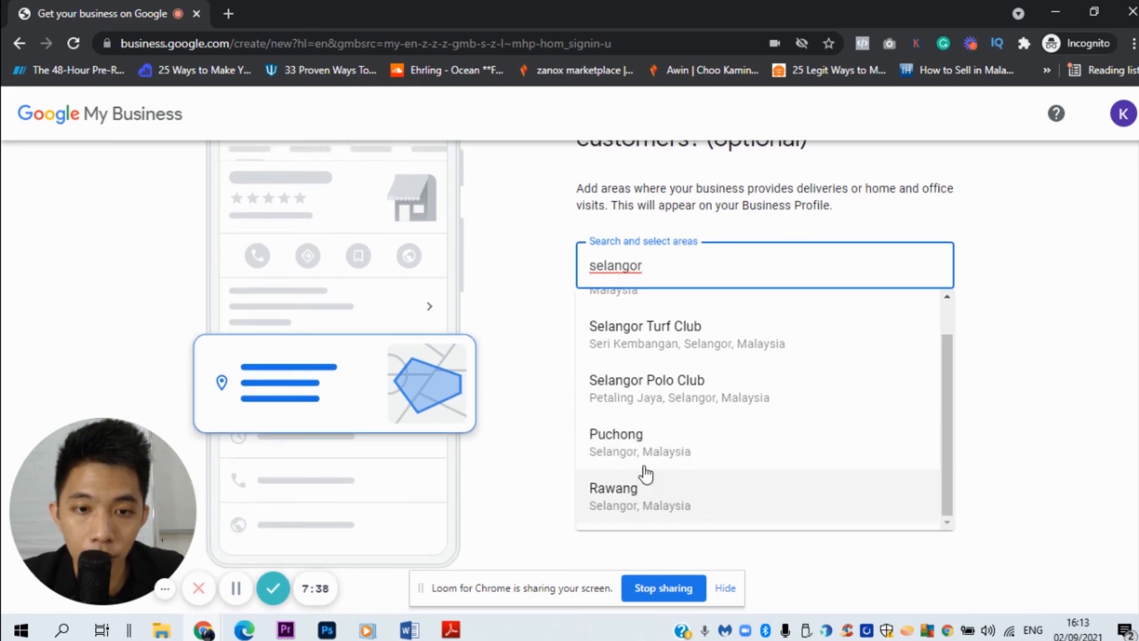
left_click(646, 460)
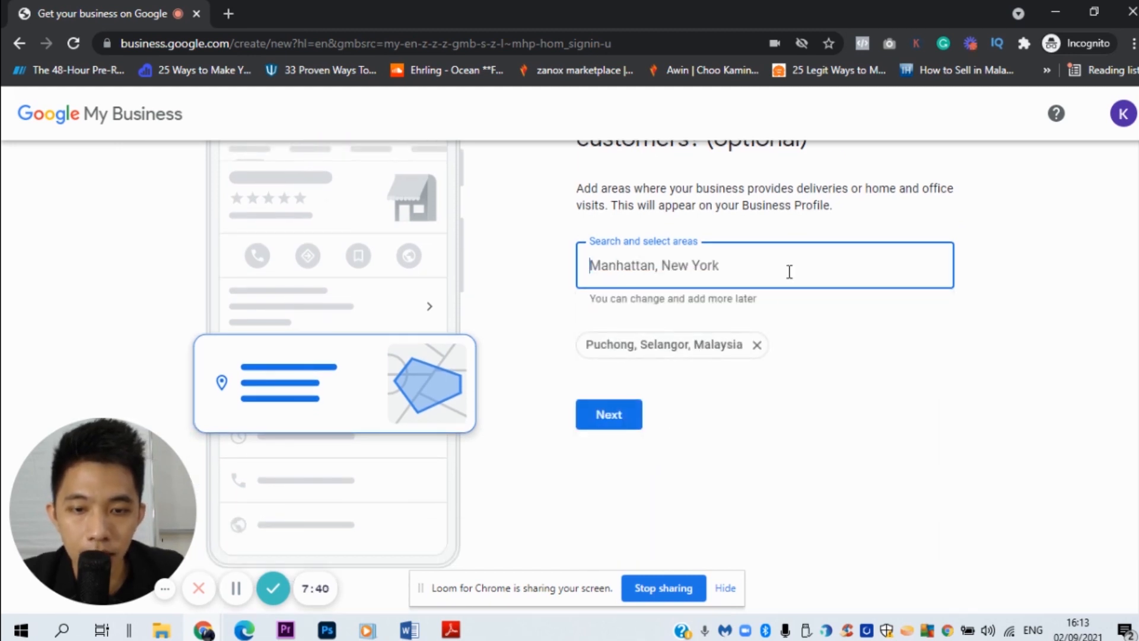
Add Rawang and Shah Alam in Selangor, Malaysia, as service areas and continue to the contact details
type("rawang")
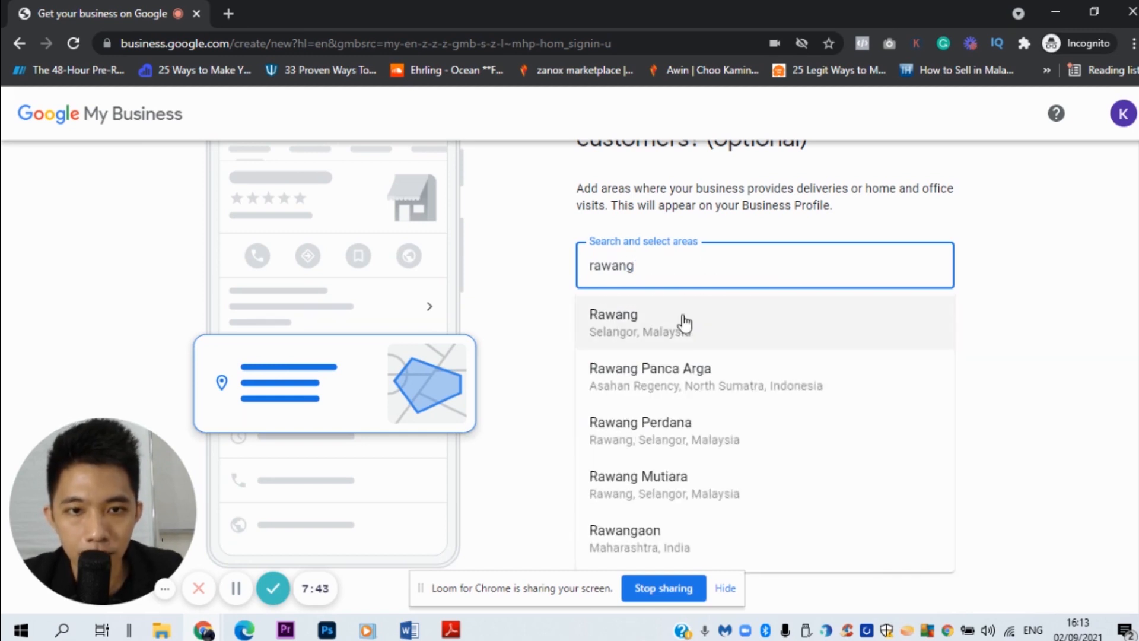
left_click(685, 323)
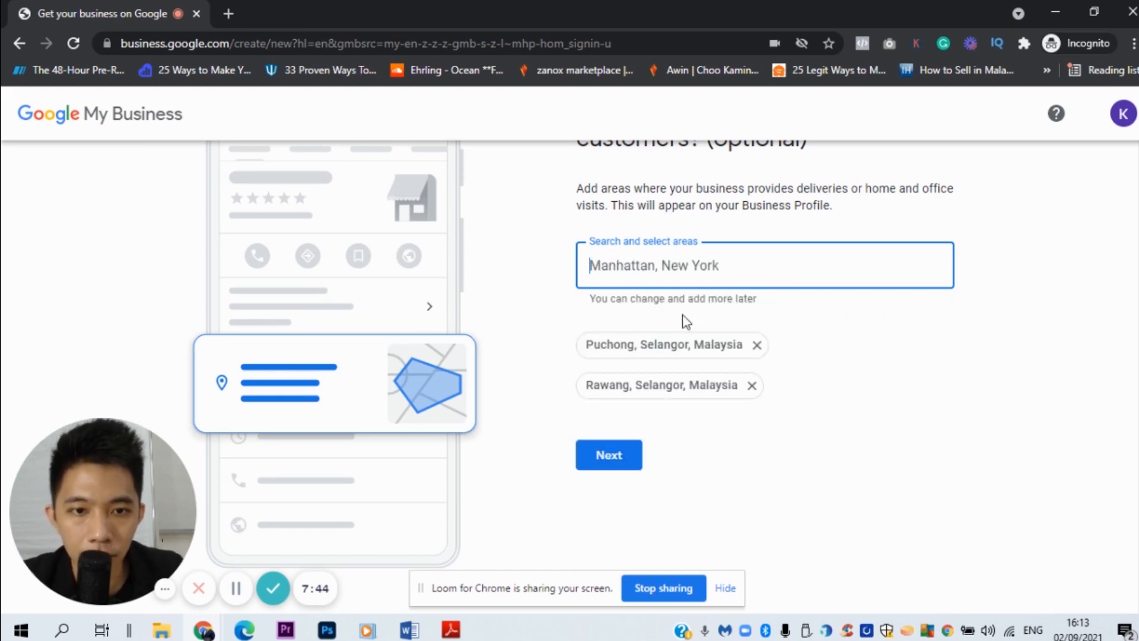
type("sh")
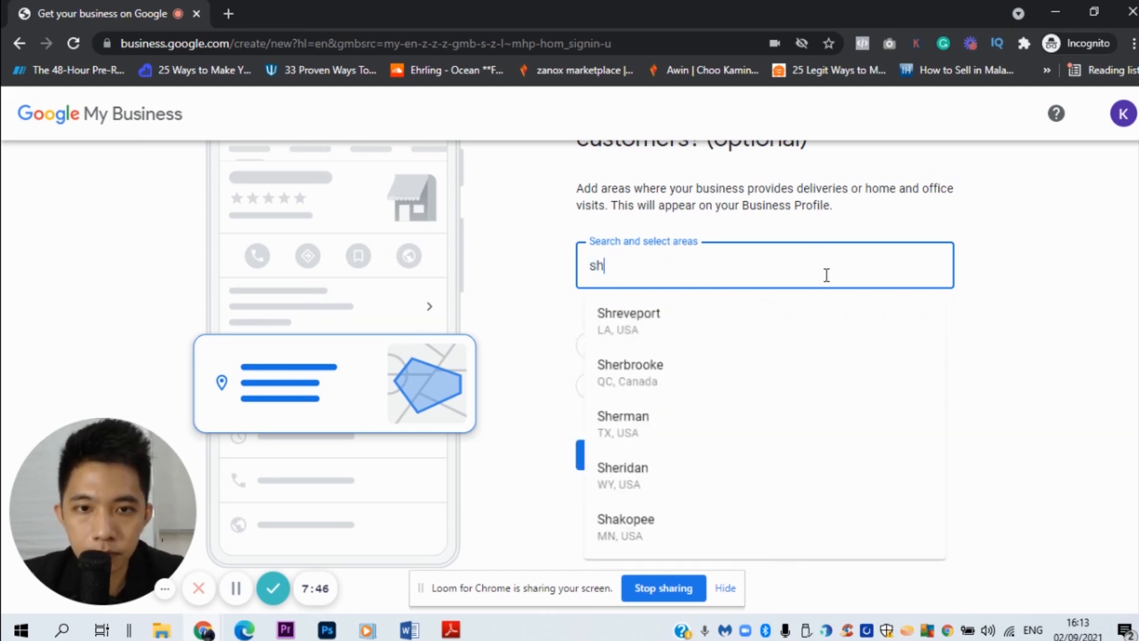
type("ah al")
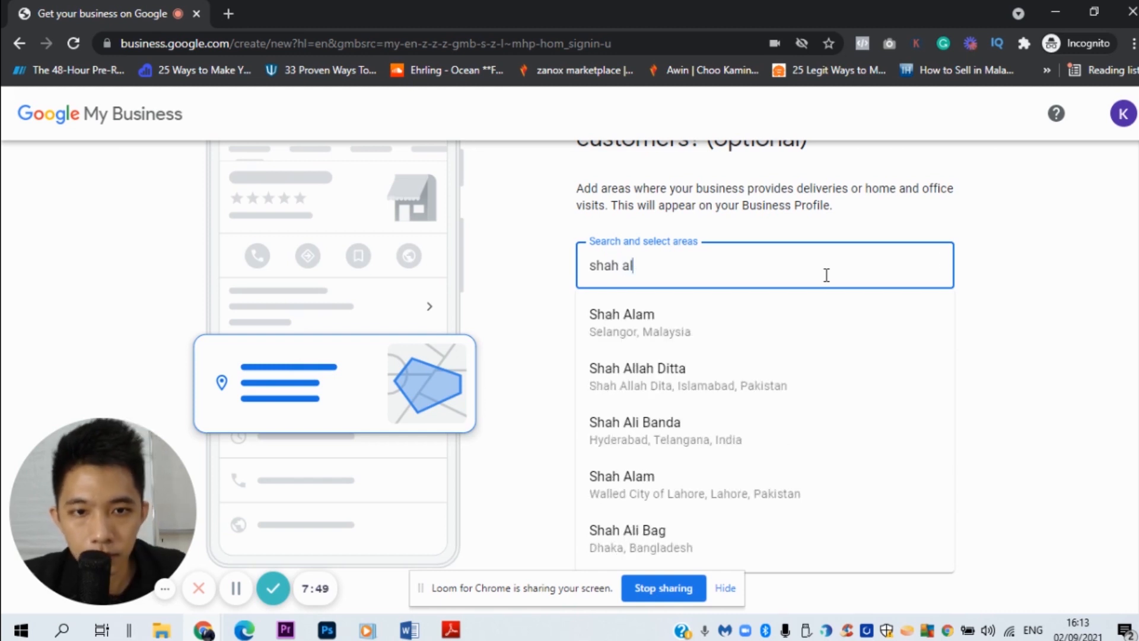
left_click(758, 323)
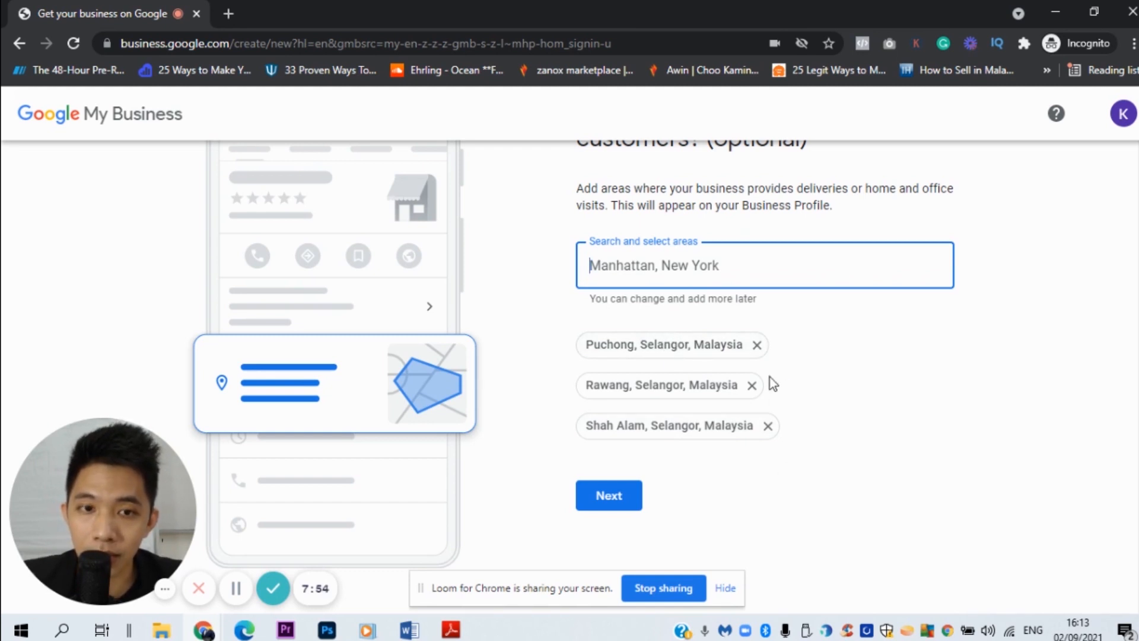
left_click(627, 500)
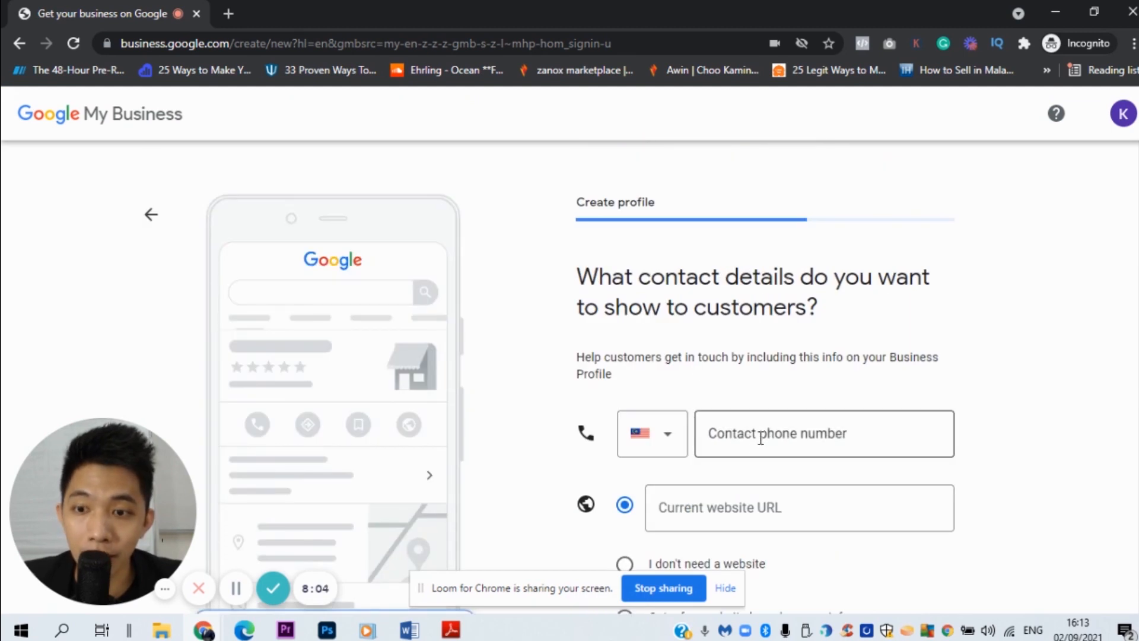
Choose "I don't need a website", enter the contact phone number and submit the contact details
scroll(761, 437, "down", 1)
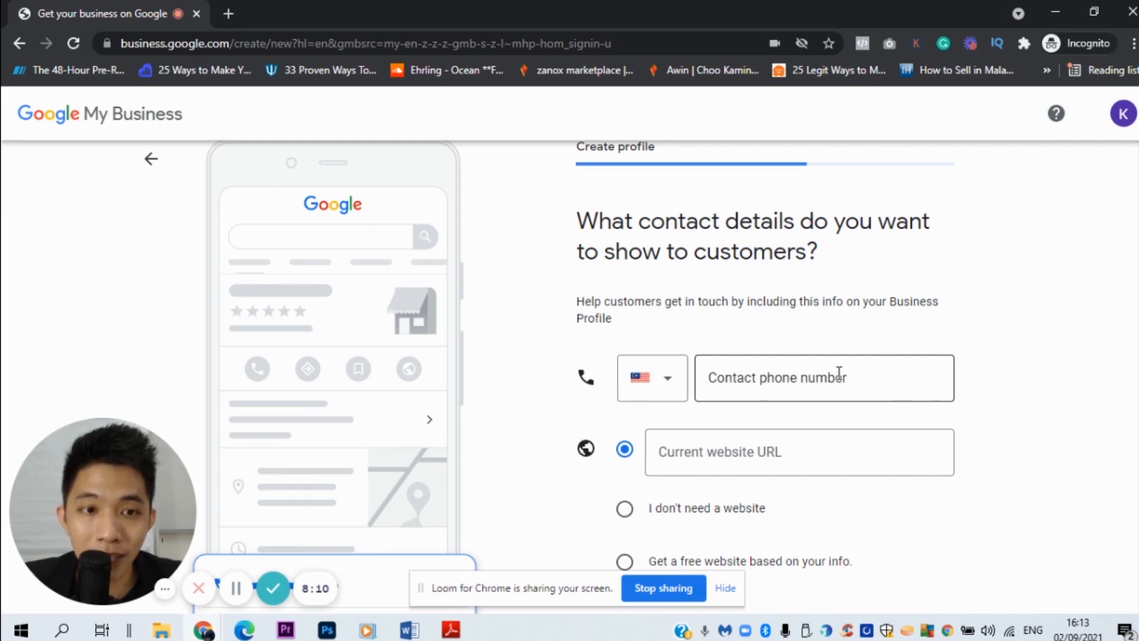
scroll(1032, 377, "down", 2)
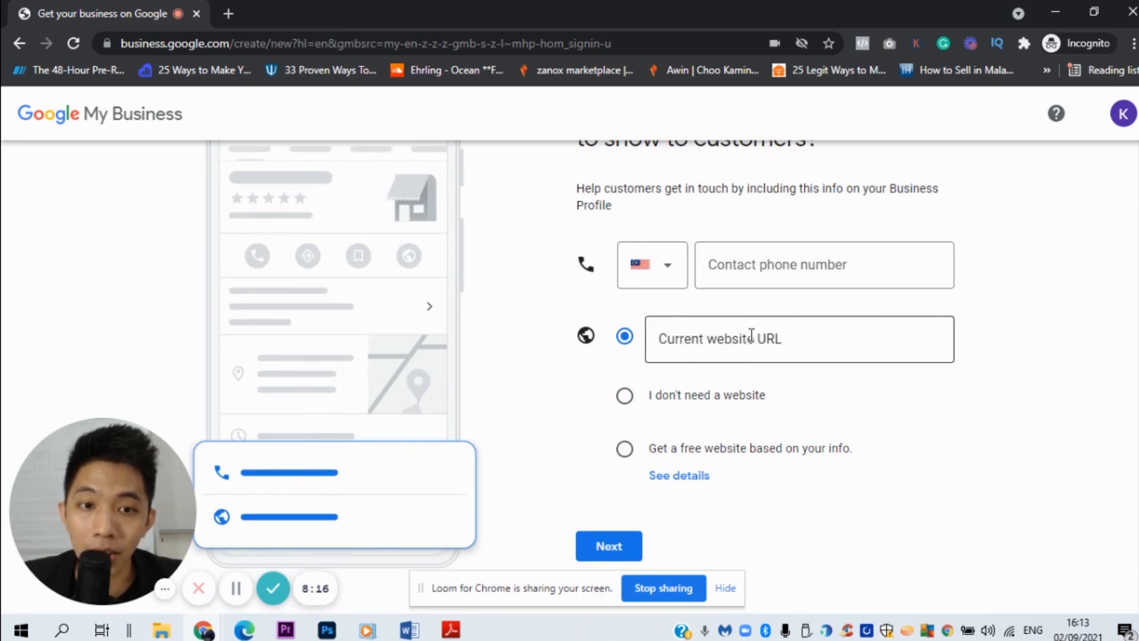
left_click(625, 403)
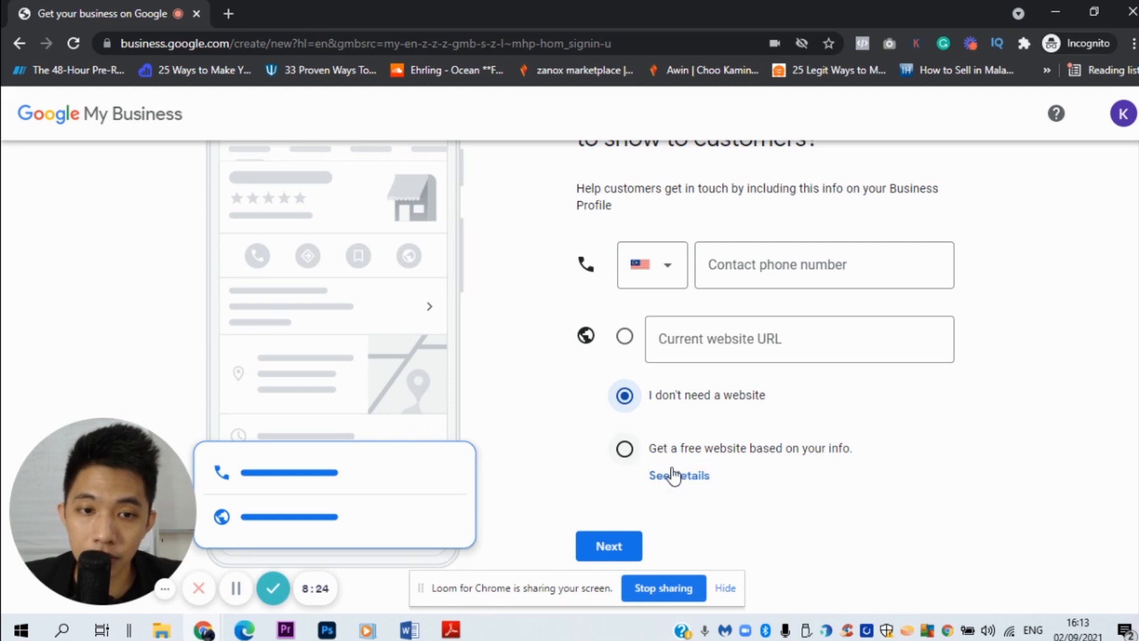
left_click(809, 272)
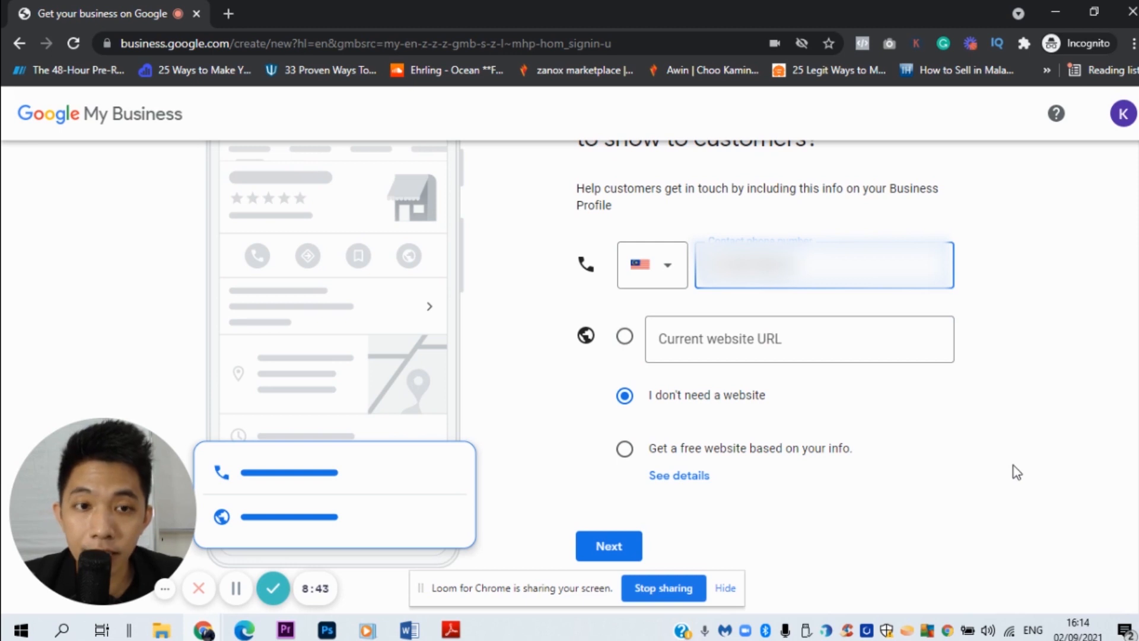
left_click(631, 560)
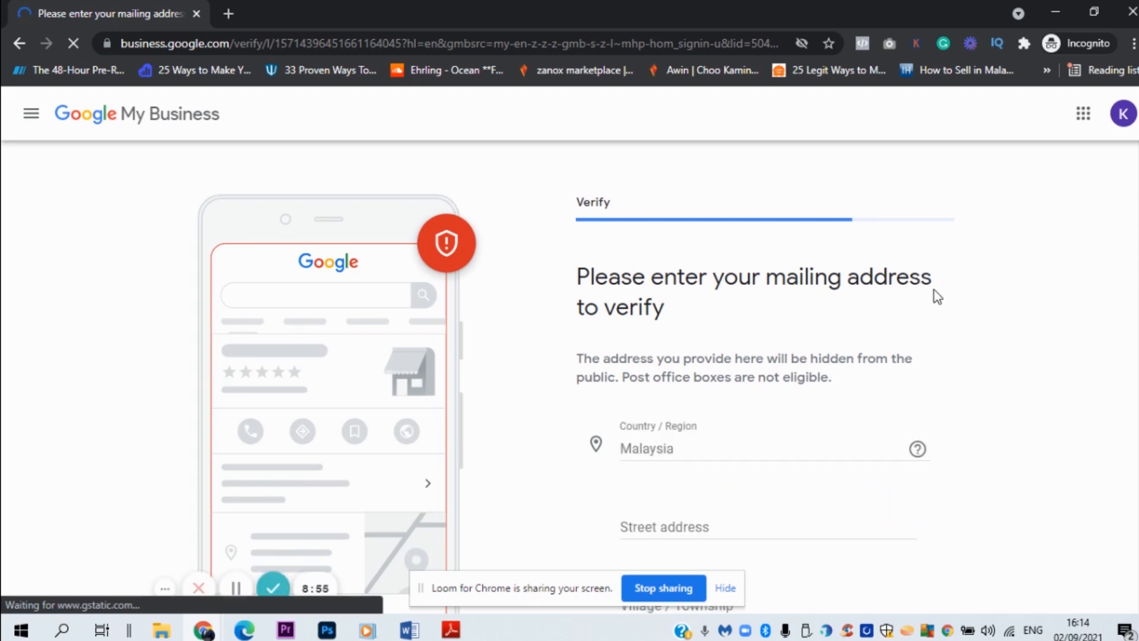
Review the mailing address verification form, including the street address, township, postal code, city and state fields
scroll(922, 300, "down", 1)
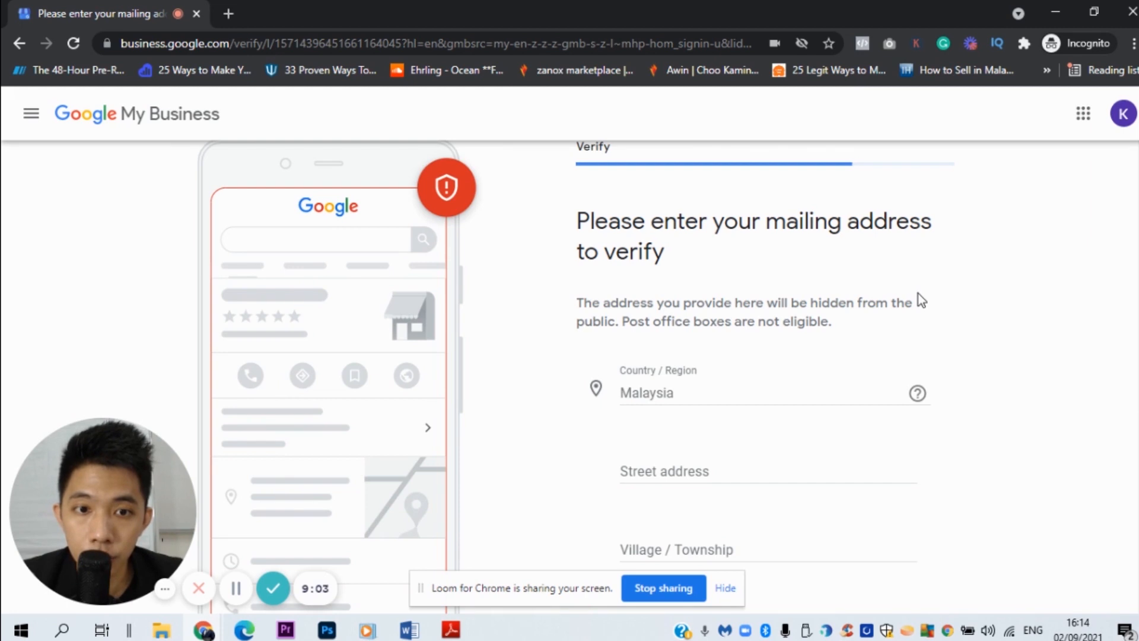
scroll(918, 294, "down", 2)
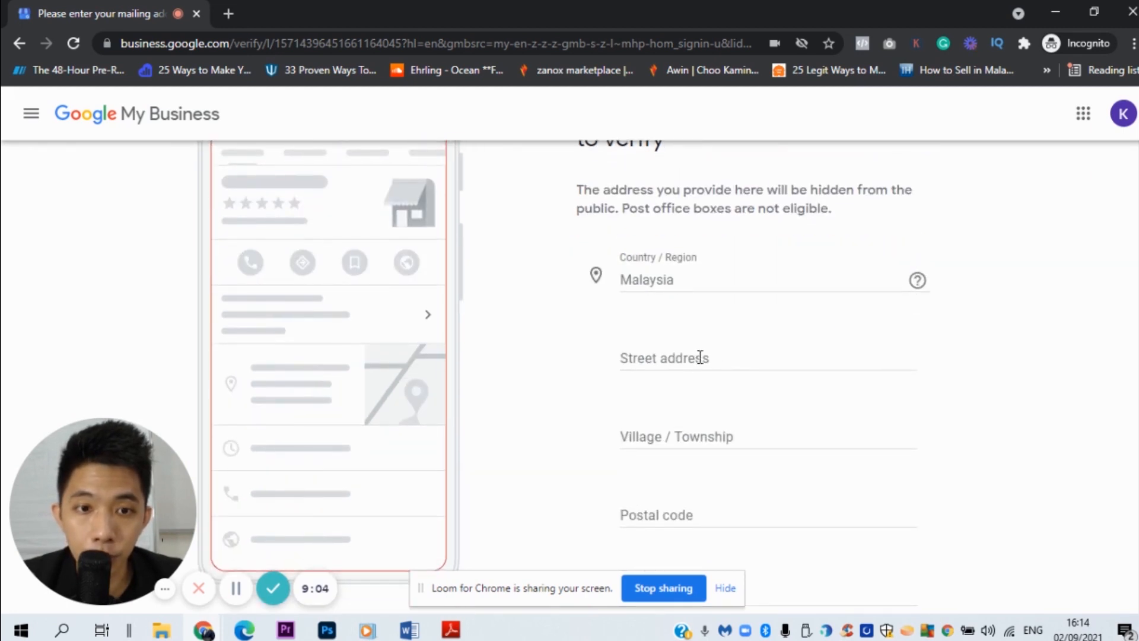
scroll(684, 363, "down", 2)
scroll(694, 285, "down", 2)
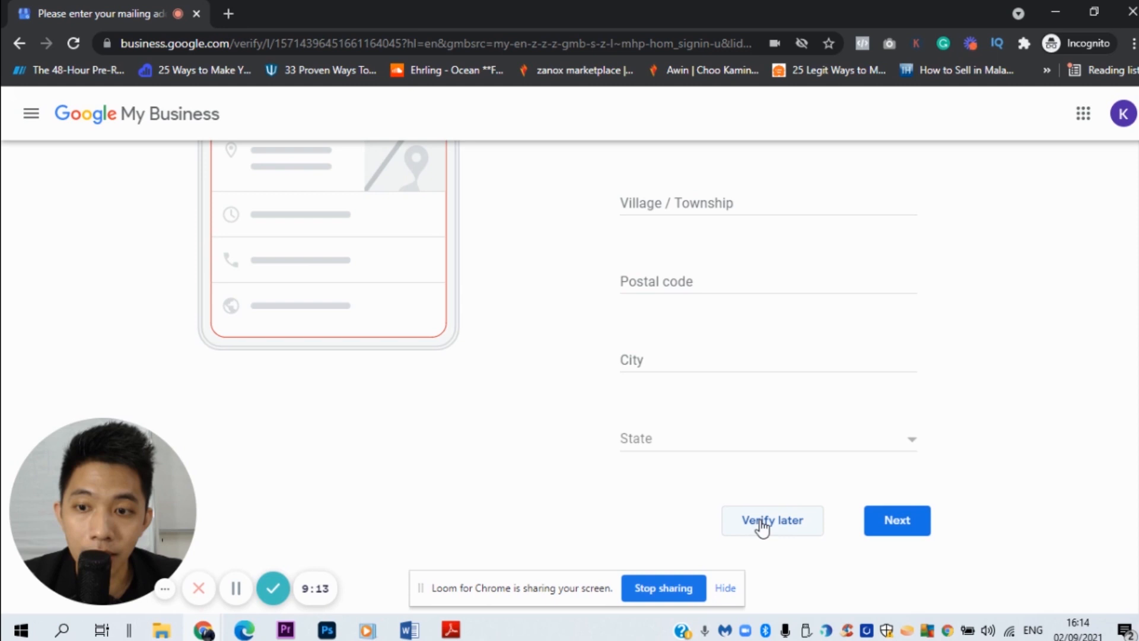
scroll(768, 506, "up", 4)
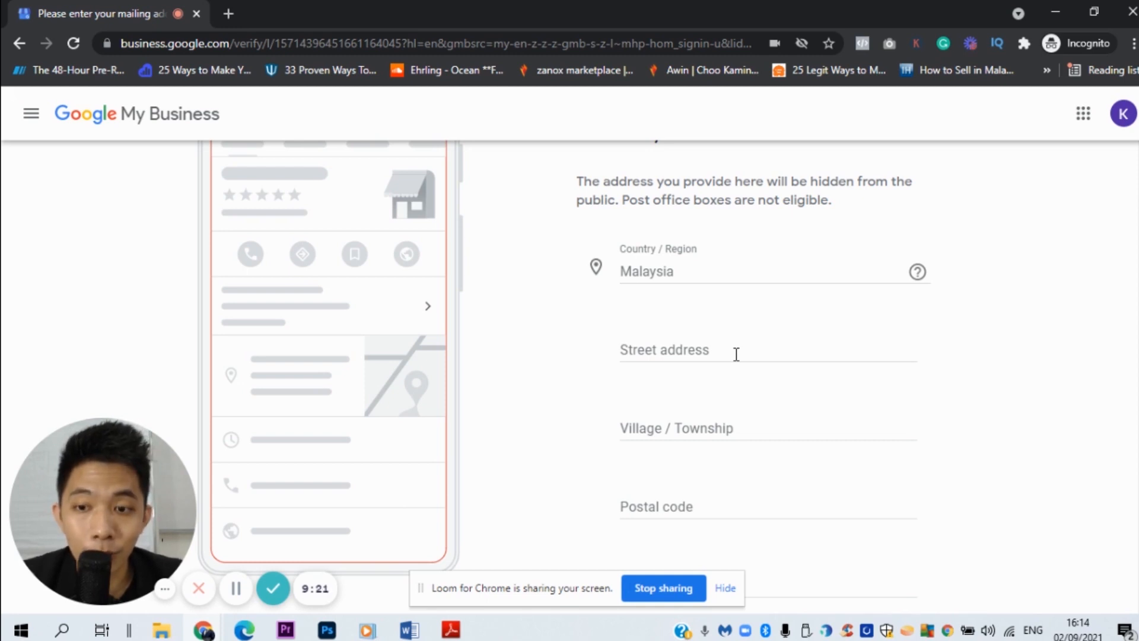
scroll(681, 485, "down", 4)
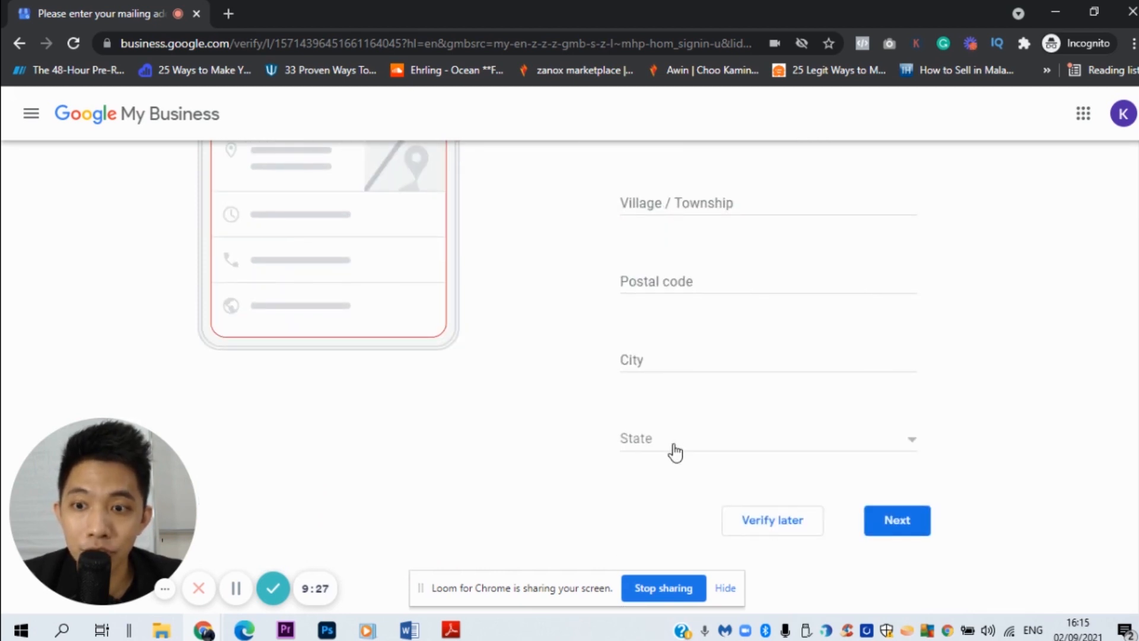
scroll(641, 427, "up", 5)
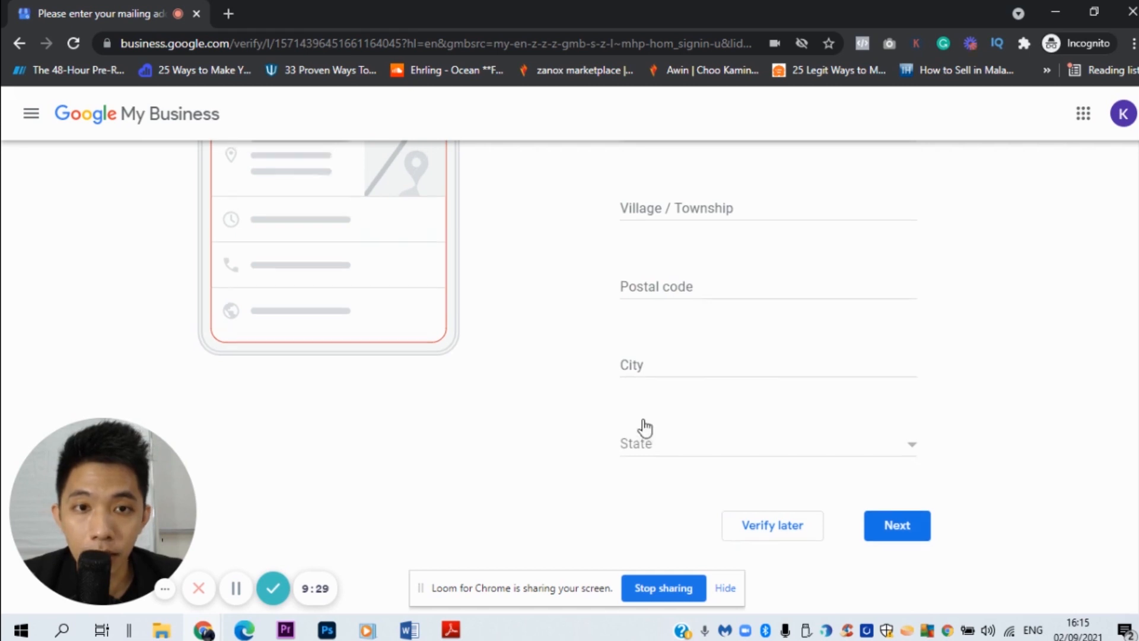
scroll(647, 426, "down", 5)
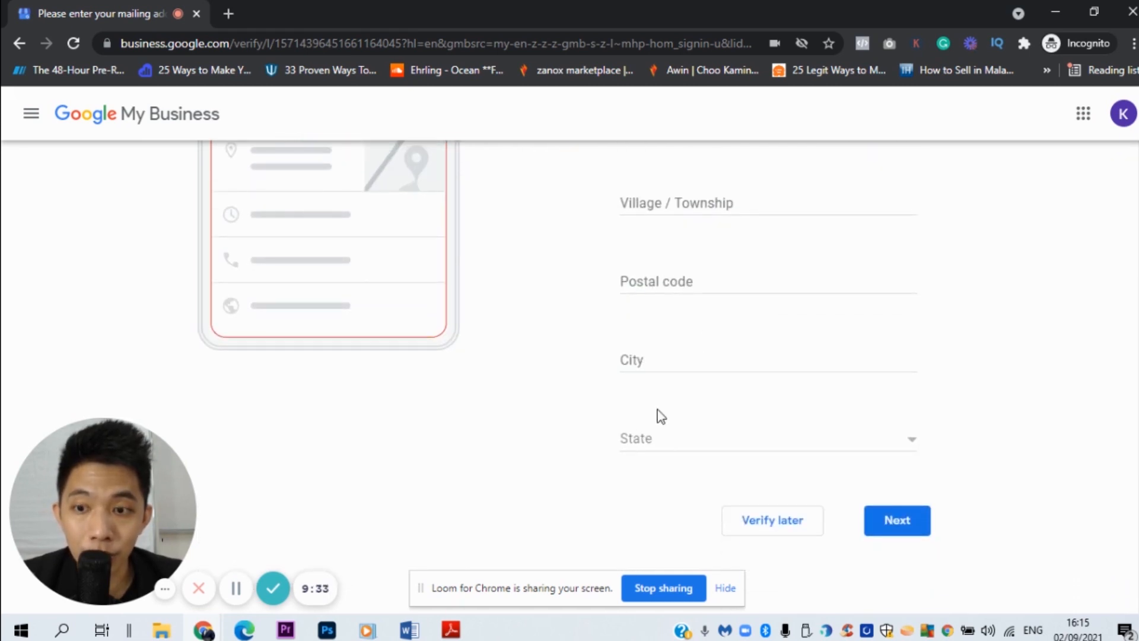
scroll(719, 280, "up", 3)
scroll(720, 290, "up", 4)
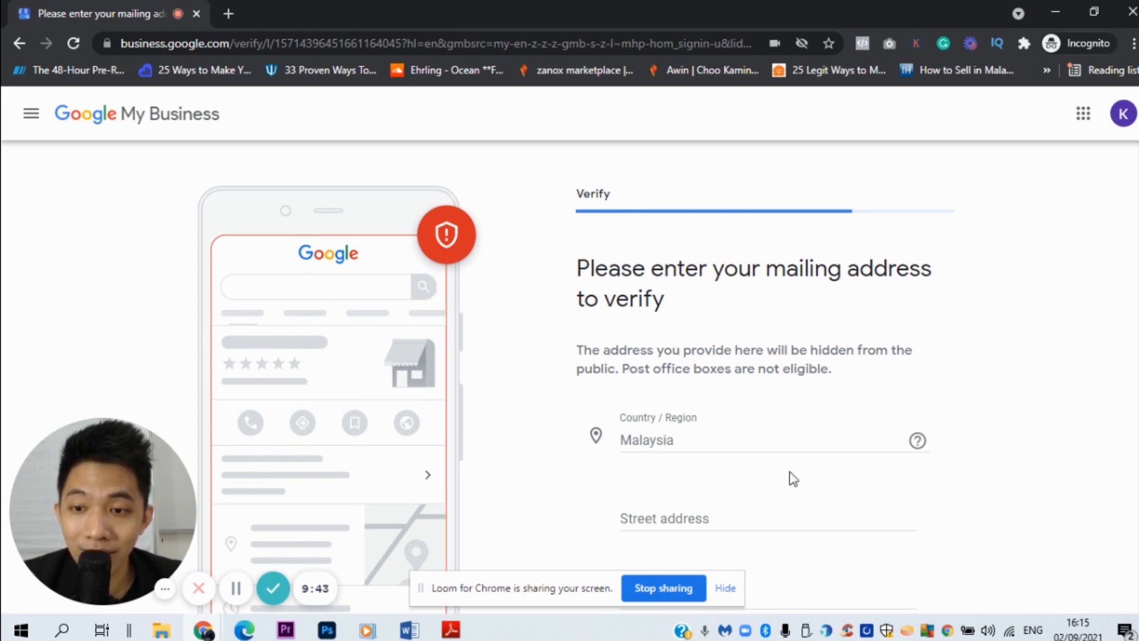
scroll(685, 315, "down", 1)
scroll(679, 326, "down", 5)
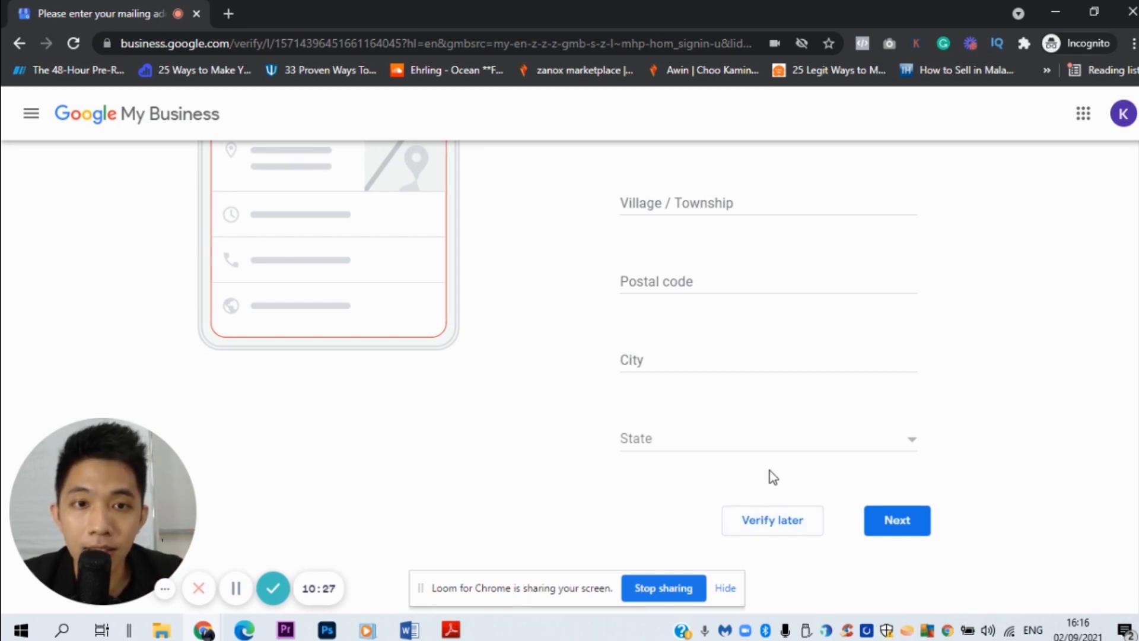
scroll(727, 396, "up", 5)
scroll(724, 323, "down", 5)
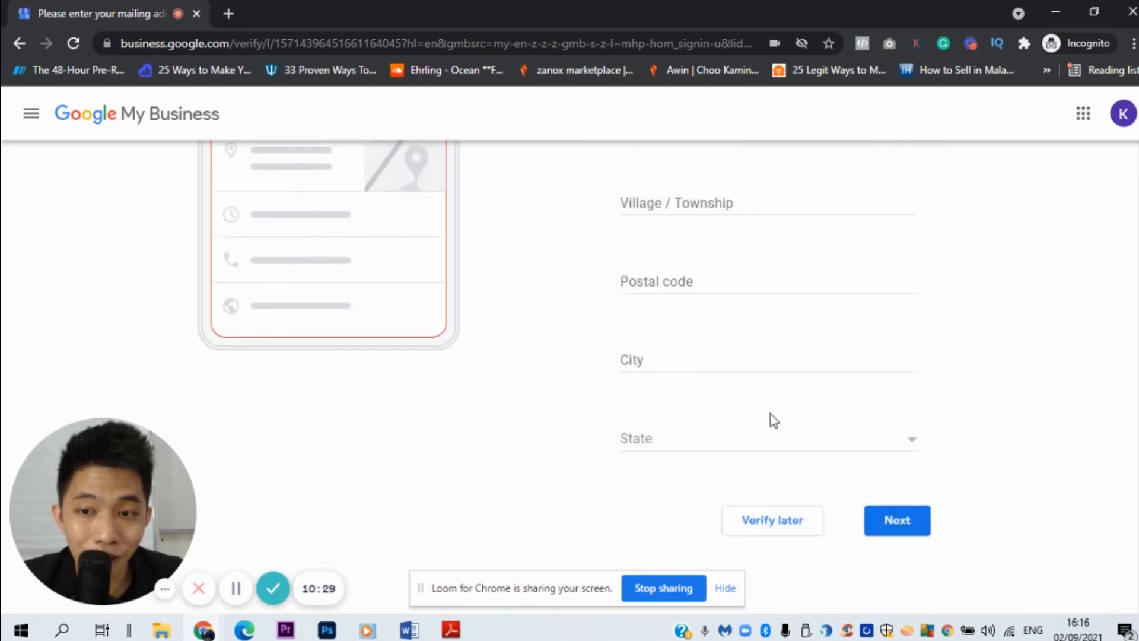
Postpone the mailing address verification and select Telemarketing as a service under Marketing consultant
left_click(765, 530)
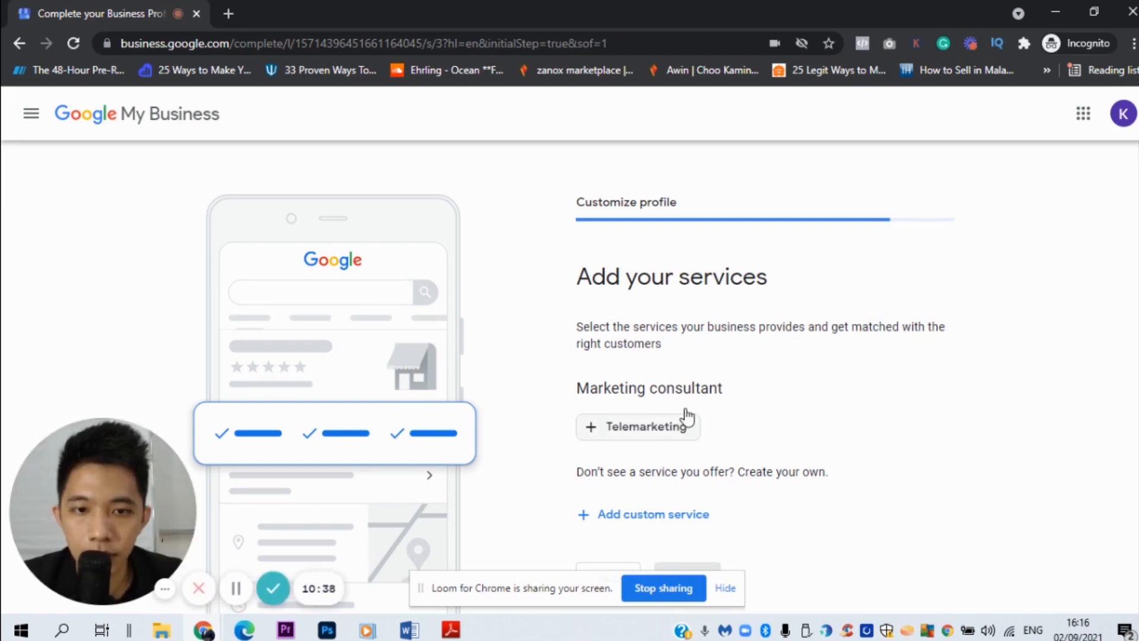
left_click(591, 433)
scroll(734, 421, "down", 1)
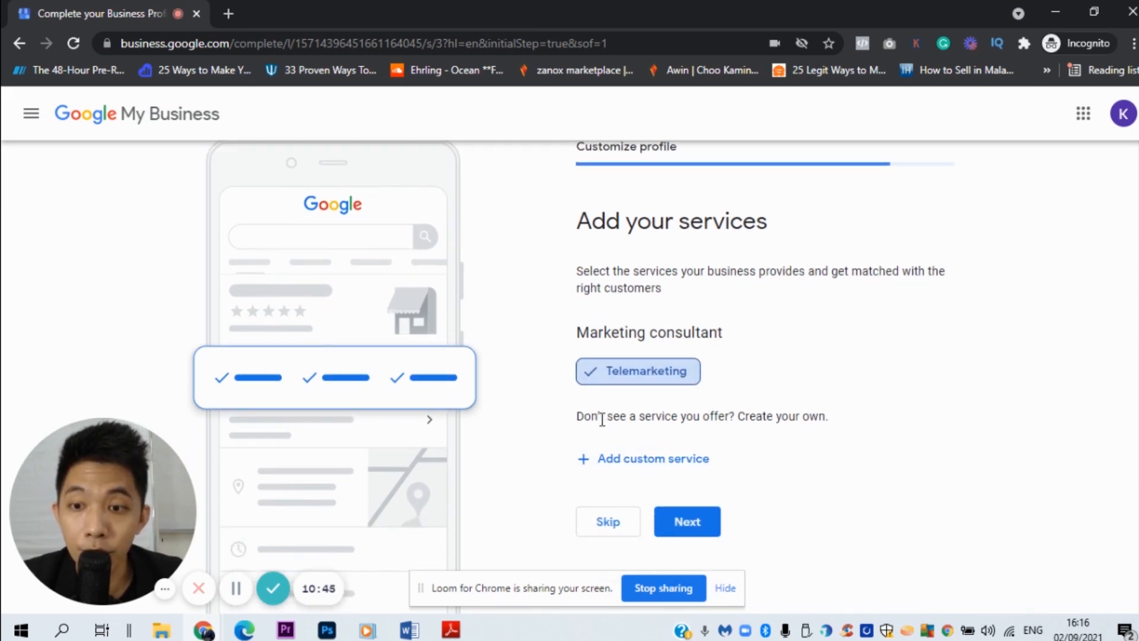
left_click(649, 467)
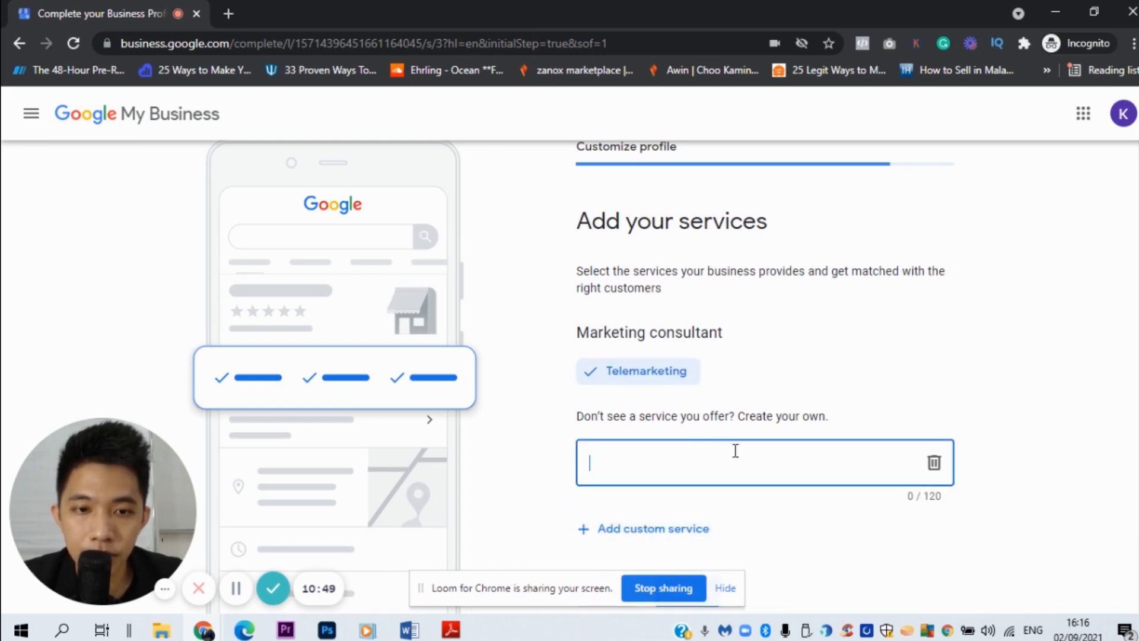
scroll(772, 415, "down", 2)
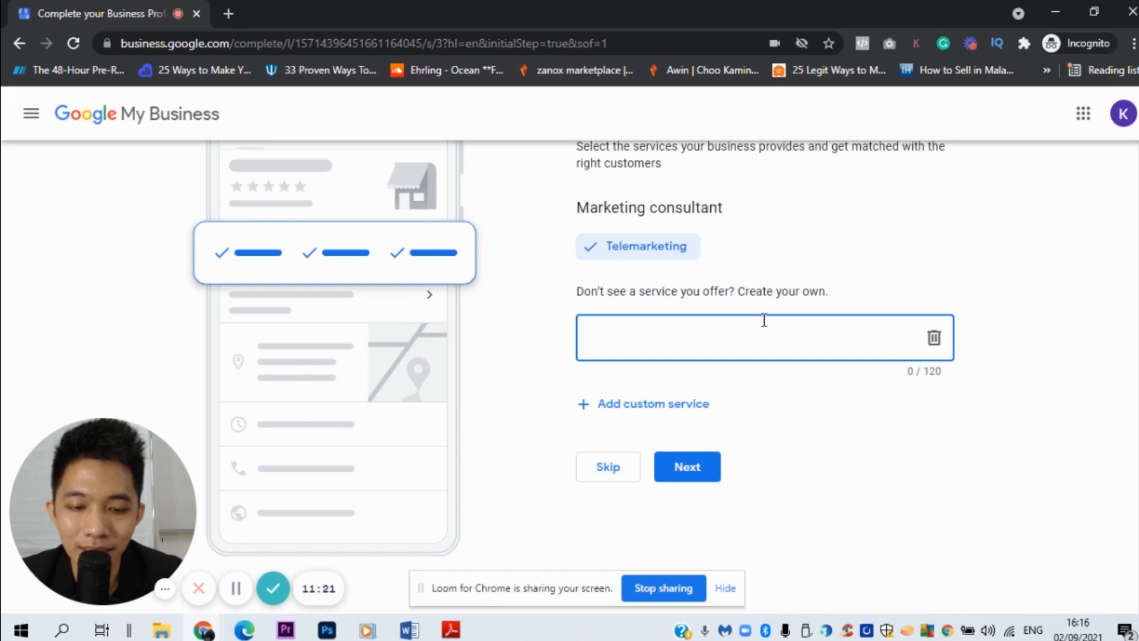
type("internet")
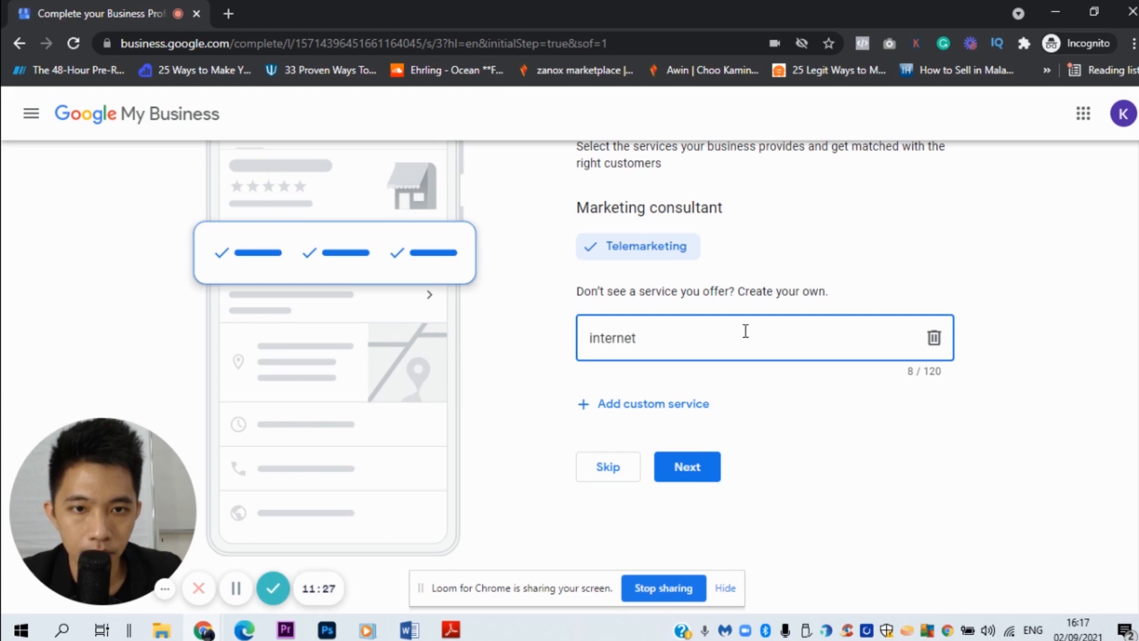
key("BackSpace")
key("BackSpace")
key("BackSpace")
key("BackSpace")
key("BackSpace")
key("BackSpace")
key("BackSpace")
key("BackSpace")
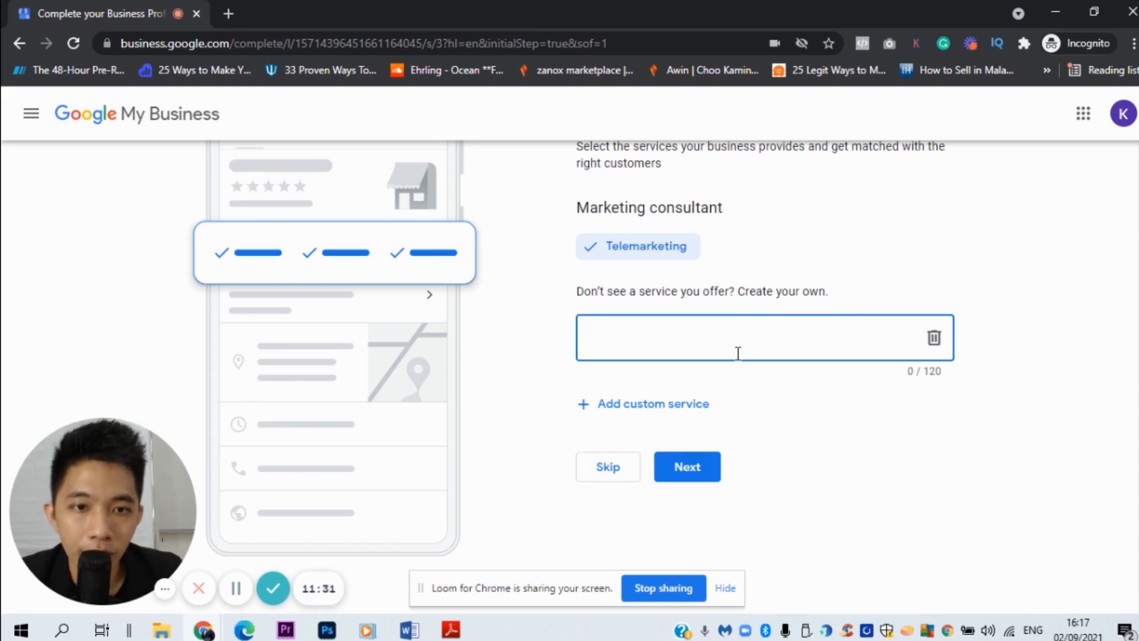
Submit the services without a custom entry and continue to the business hours
scroll(620, 397, "up", 2)
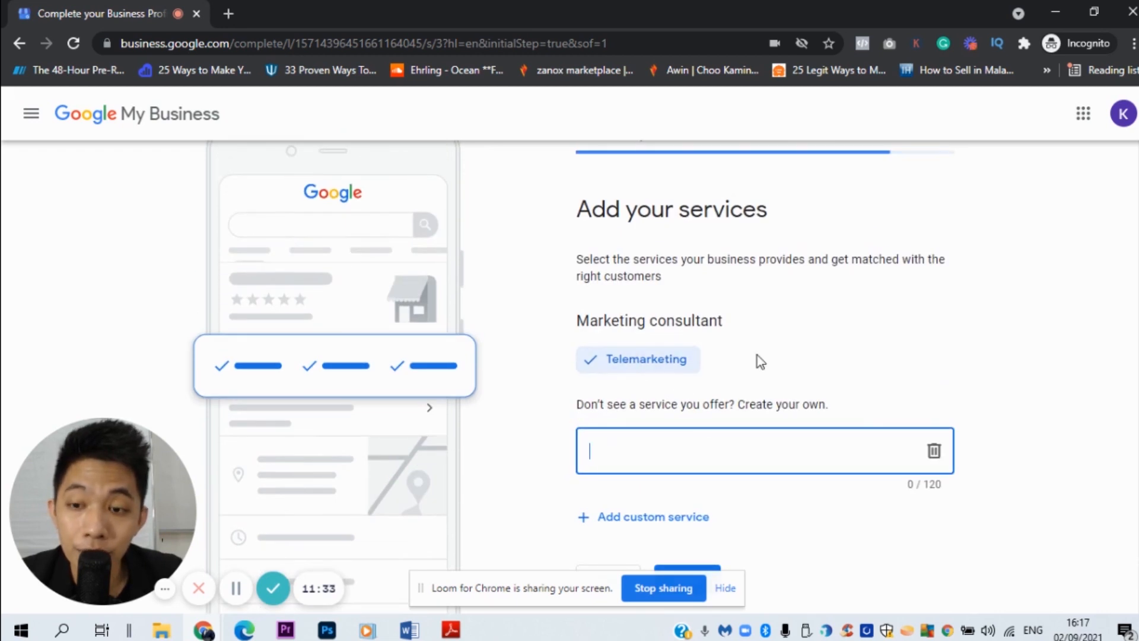
scroll(760, 359, "down", 1)
scroll(757, 355, "down", 2)
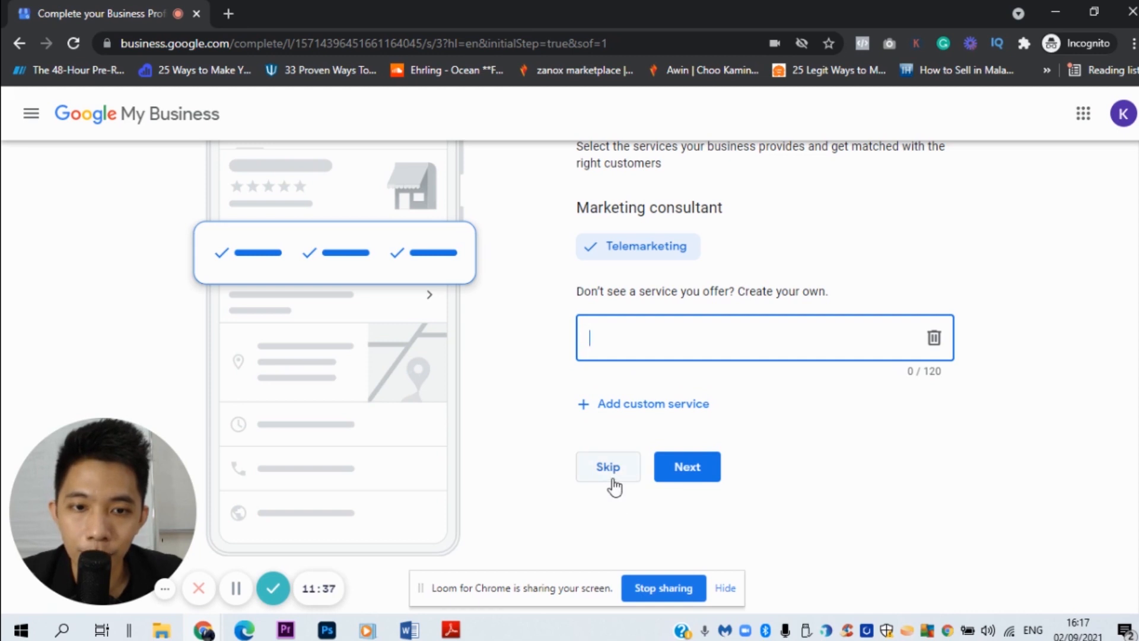
left_click(672, 469)
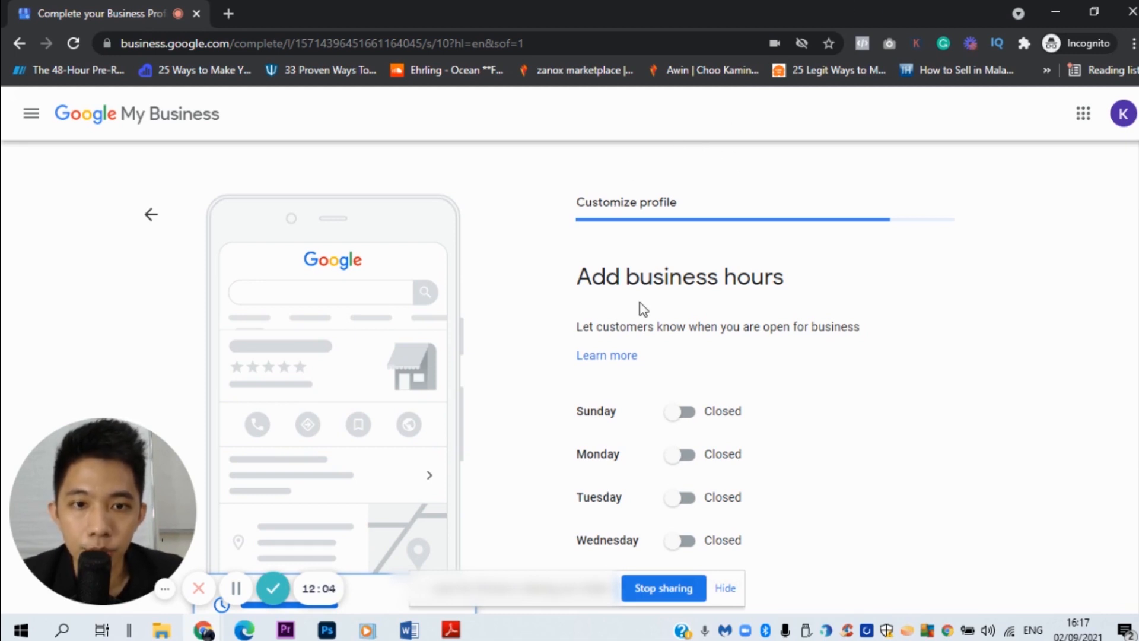
Submit the business hours with every day left closed, and continue past messaging with Accept Messages left on
scroll(649, 334, "down", 1)
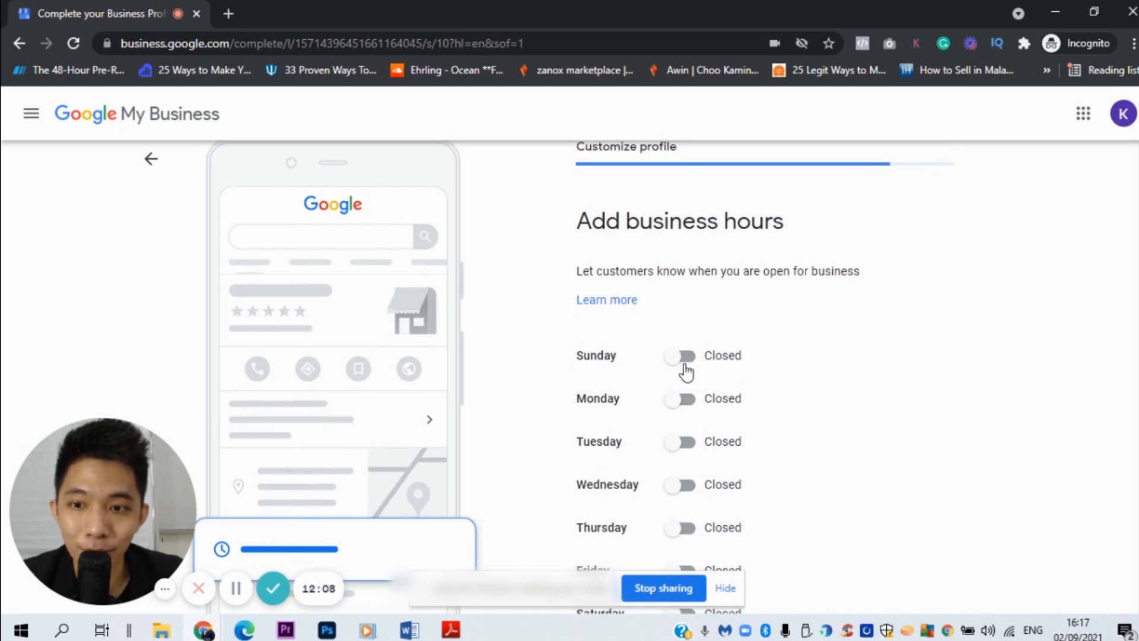
scroll(658, 344, "down", 1)
scroll(668, 340, "down", 1)
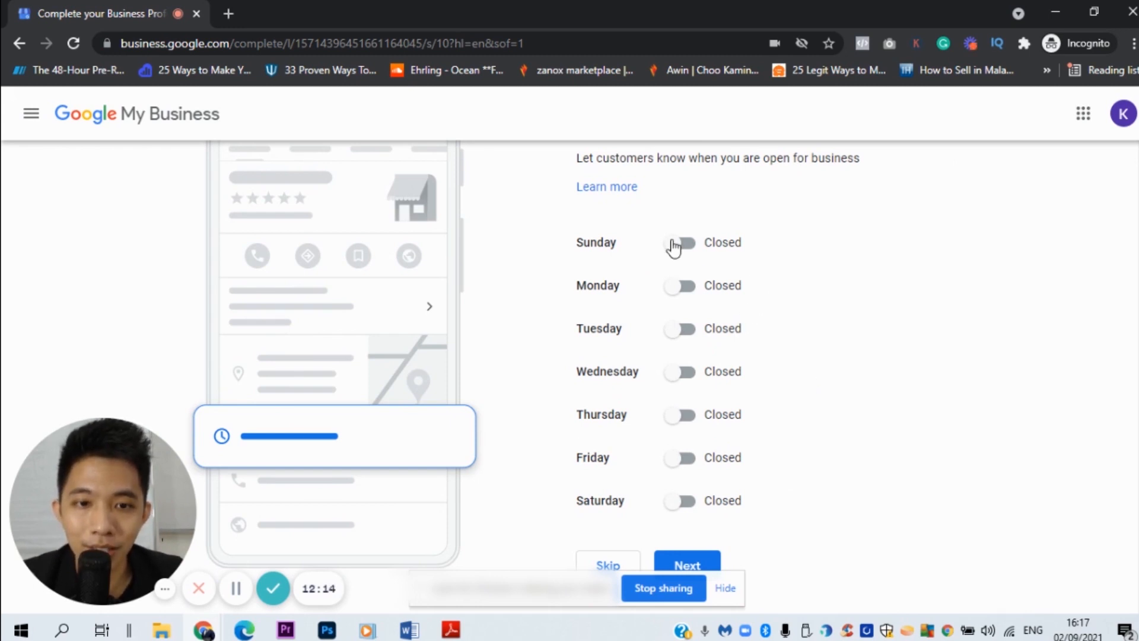
scroll(670, 249, "down", 1)
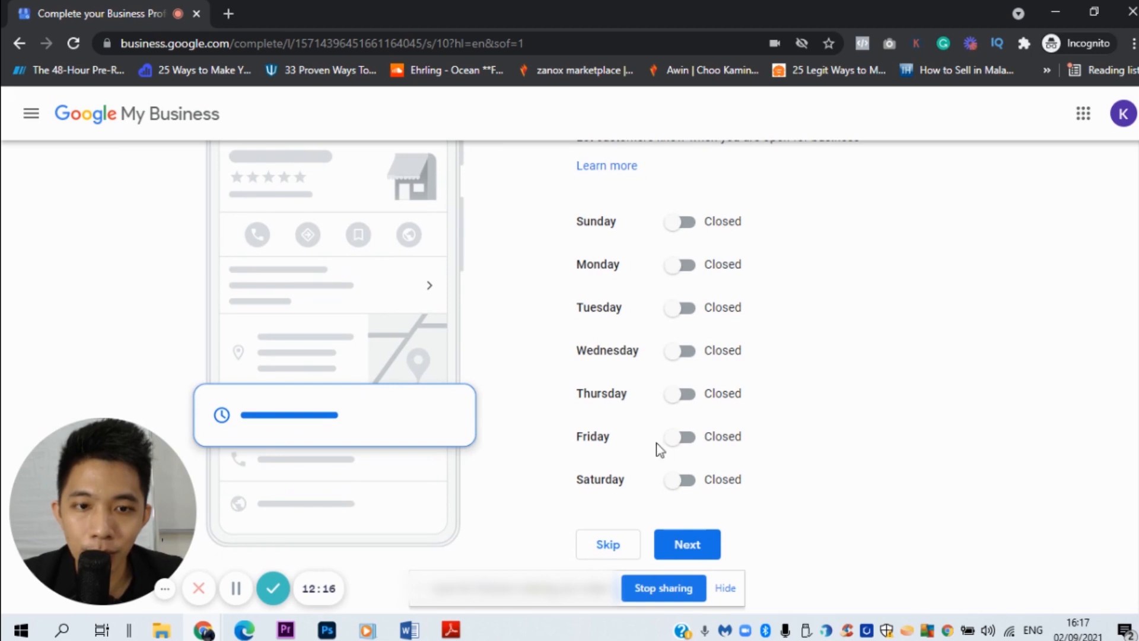
left_click(670, 552)
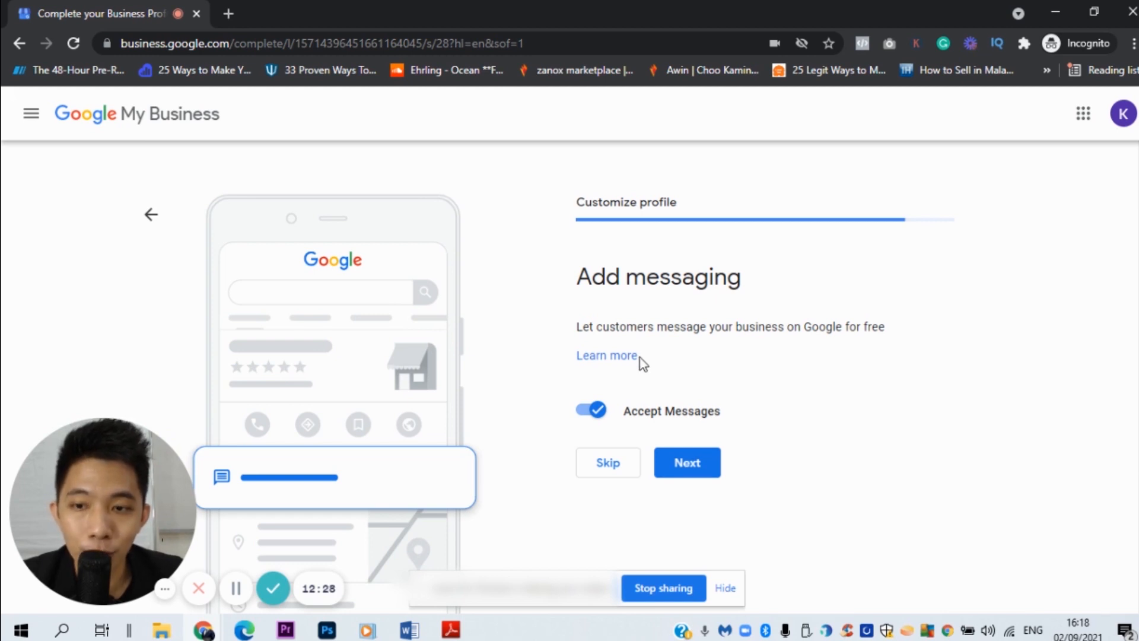
scroll(642, 364, "down", 1)
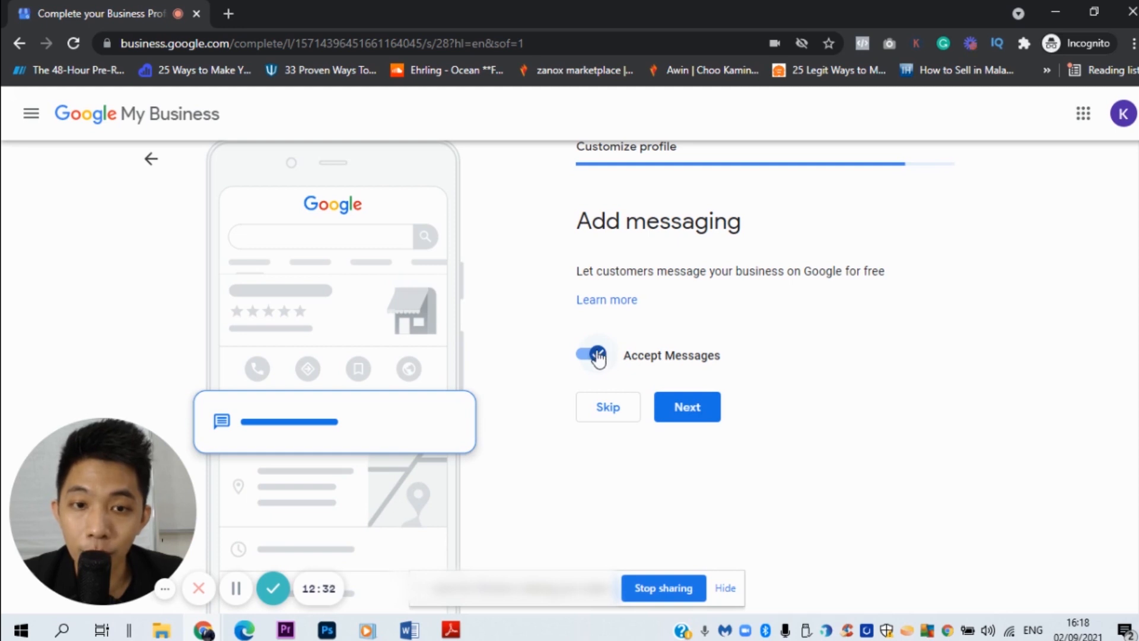
left_click(668, 411)
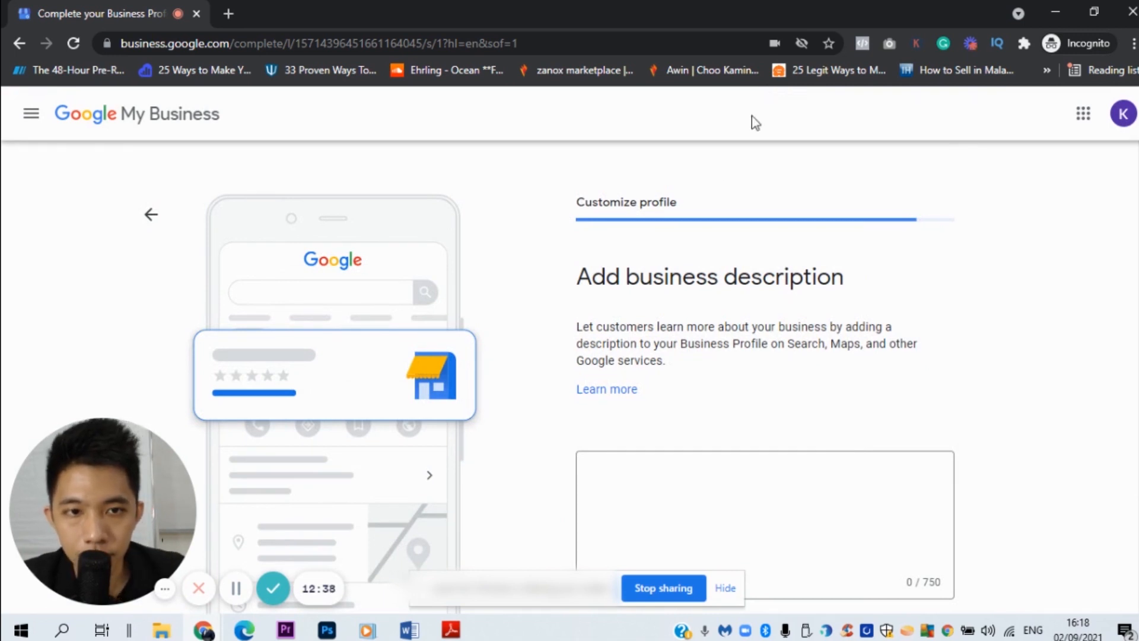
Skip adding a business description and continue to the business photos
scroll(730, 178, "down", 3)
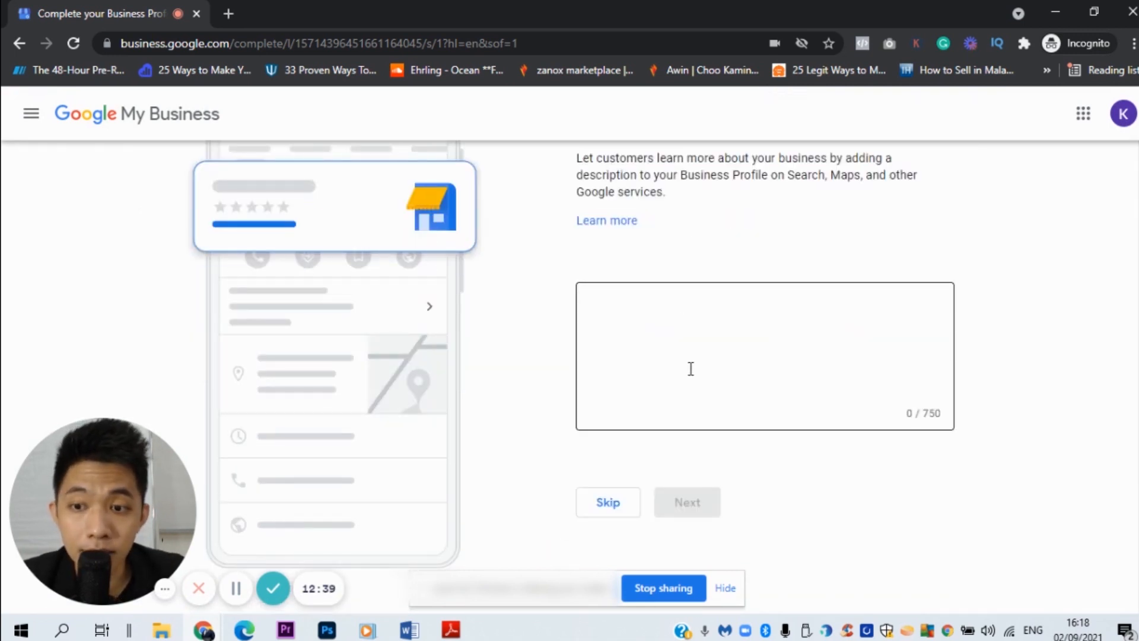
scroll(700, 362, "up", 2)
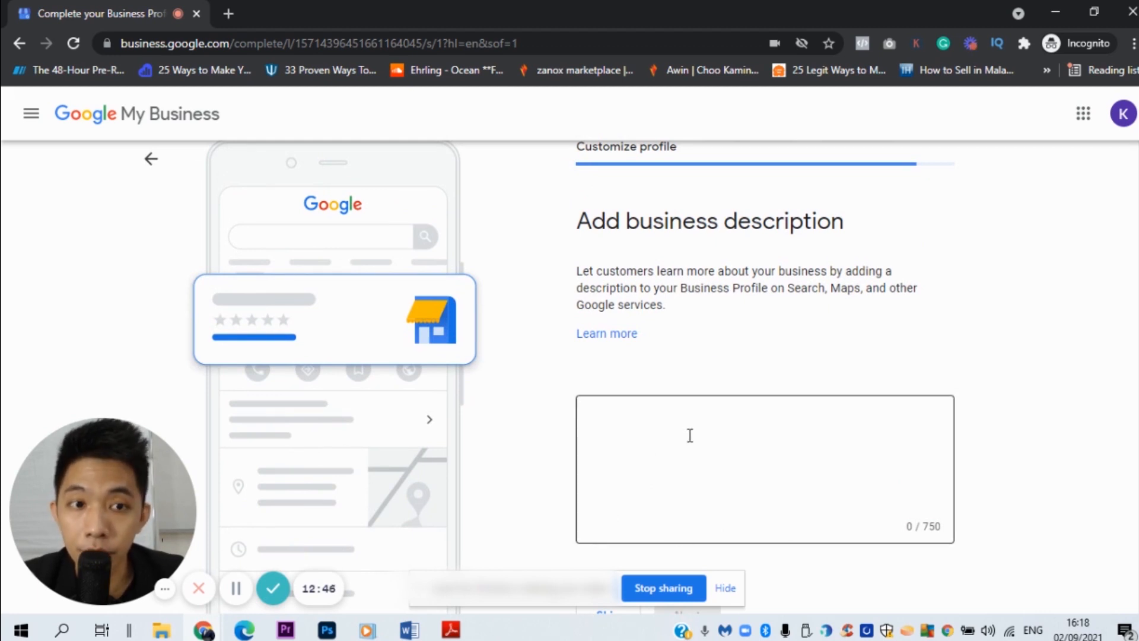
scroll(690, 436, "down", 2)
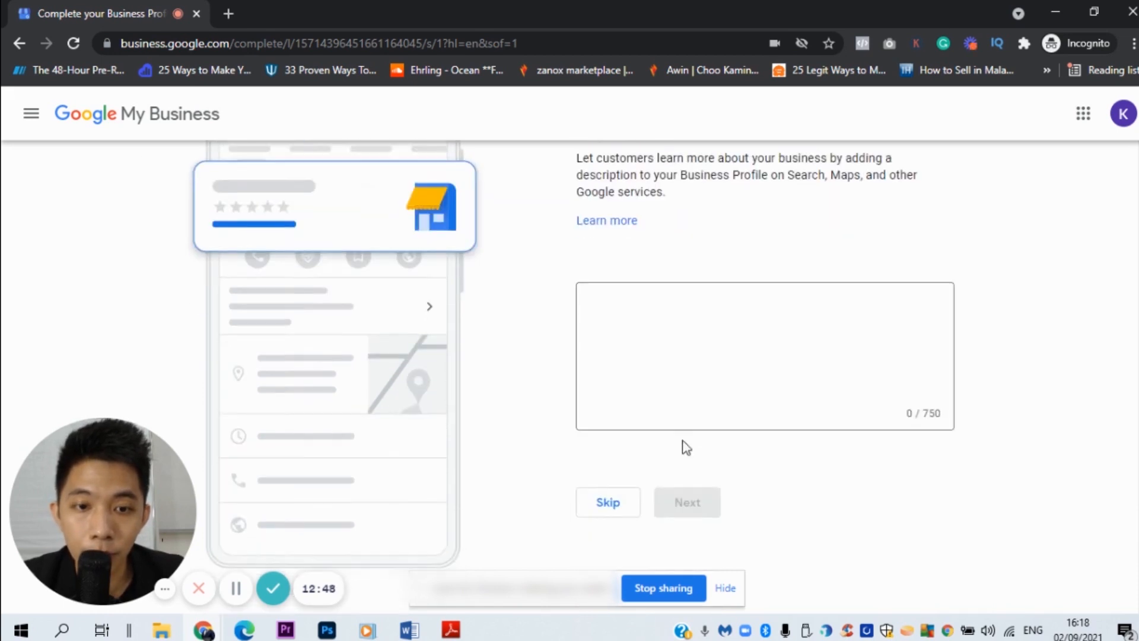
left_click(600, 503)
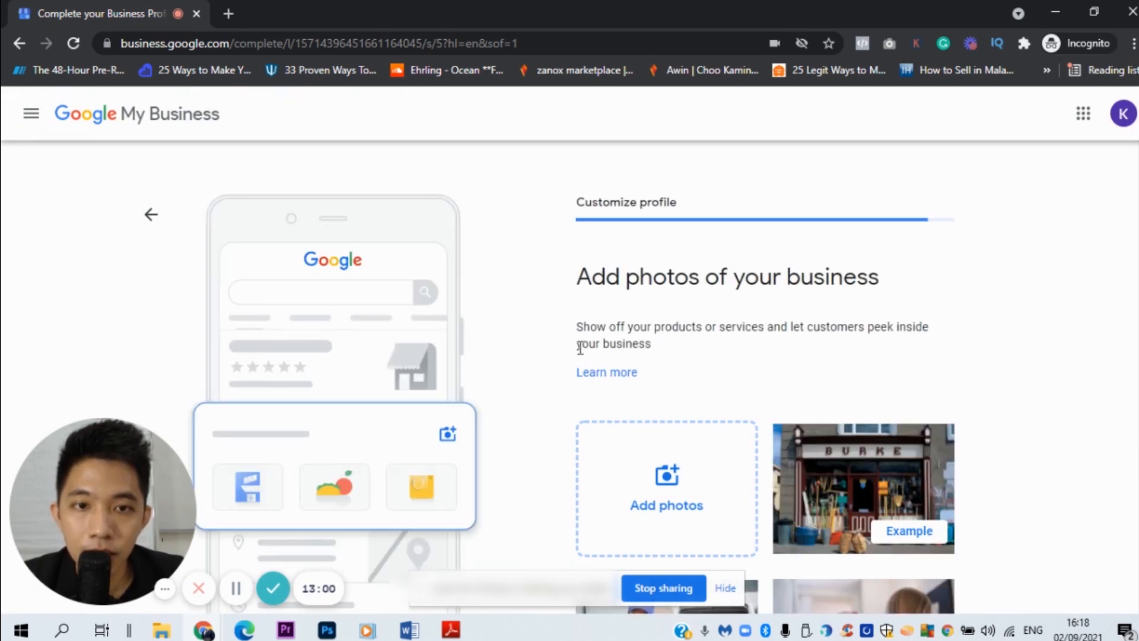
Skip adding photos of the business and continue to the advertising credit offer
scroll(634, 359, "down", 2)
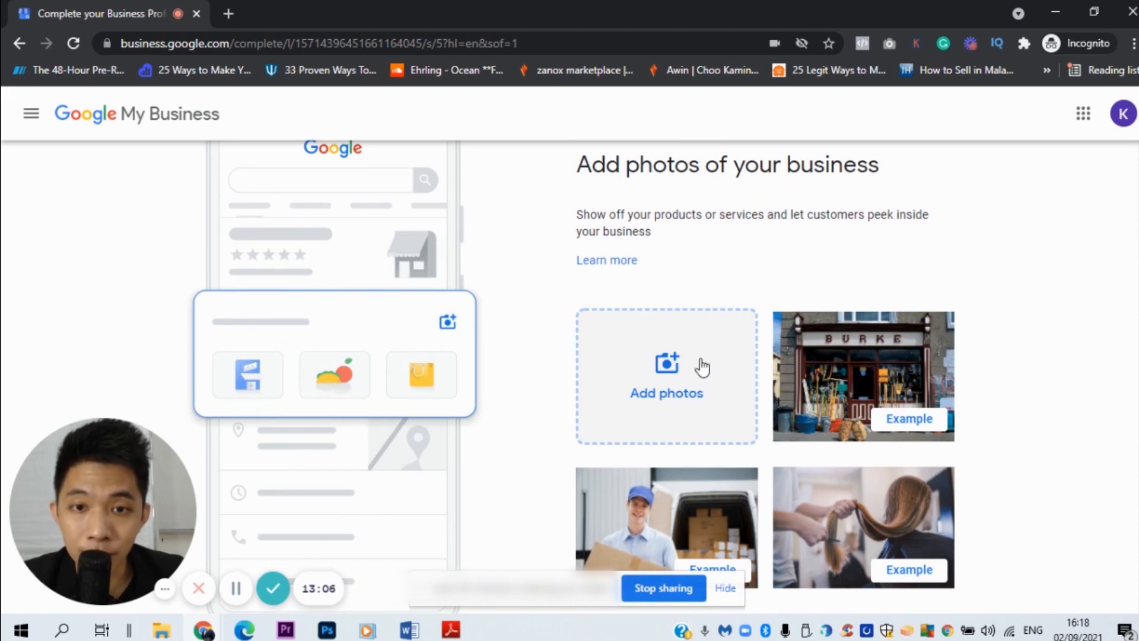
scroll(667, 350, "down", 3)
scroll(659, 351, "up", 1)
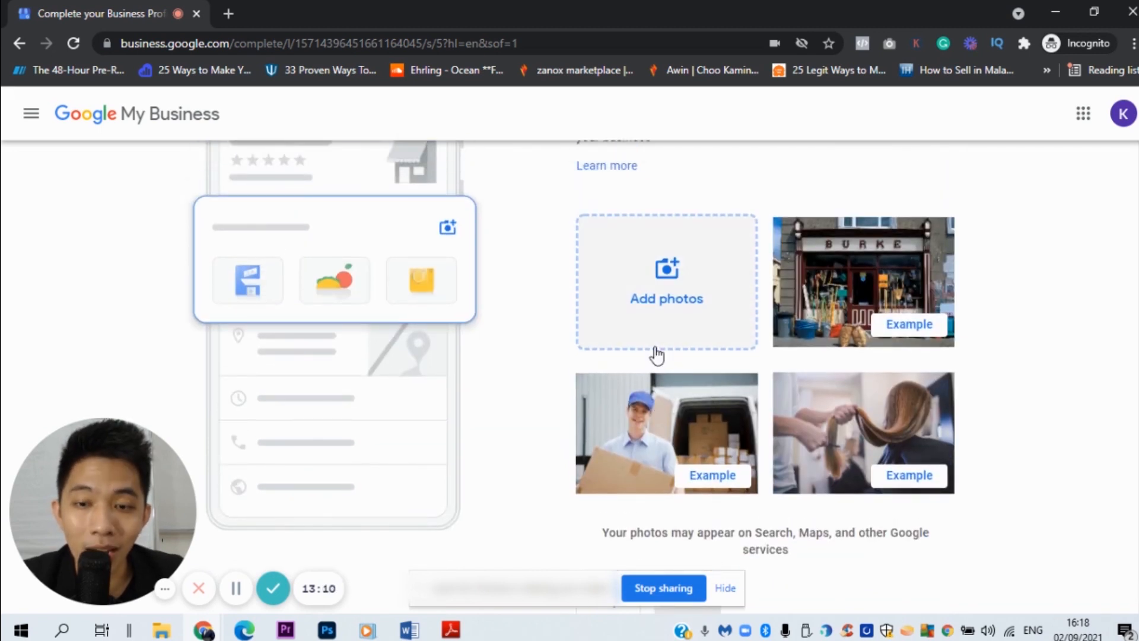
scroll(656, 348, "down", 1)
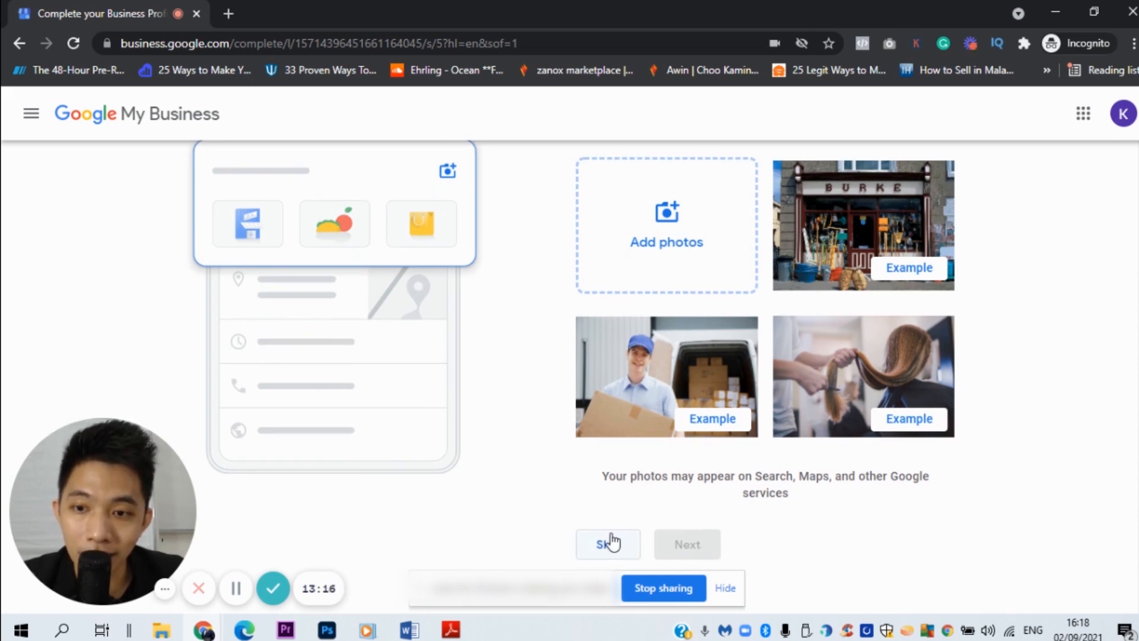
left_click(612, 535)
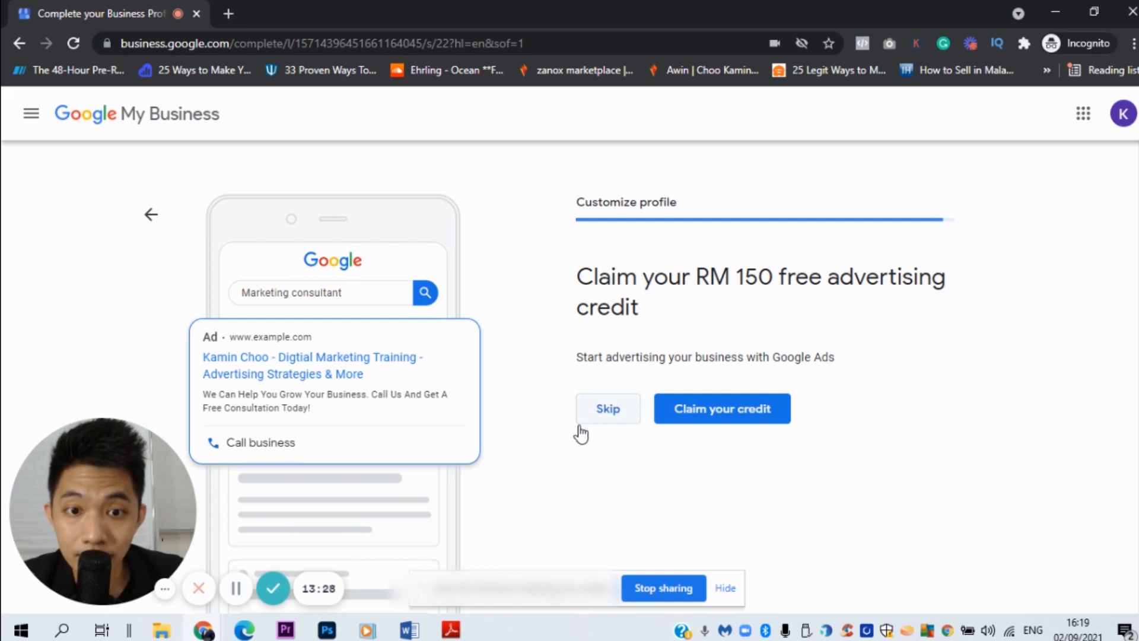
Skip the RM 150 free advertising credit and finish the profile setup to reach the business dashboard
left_click(595, 417)
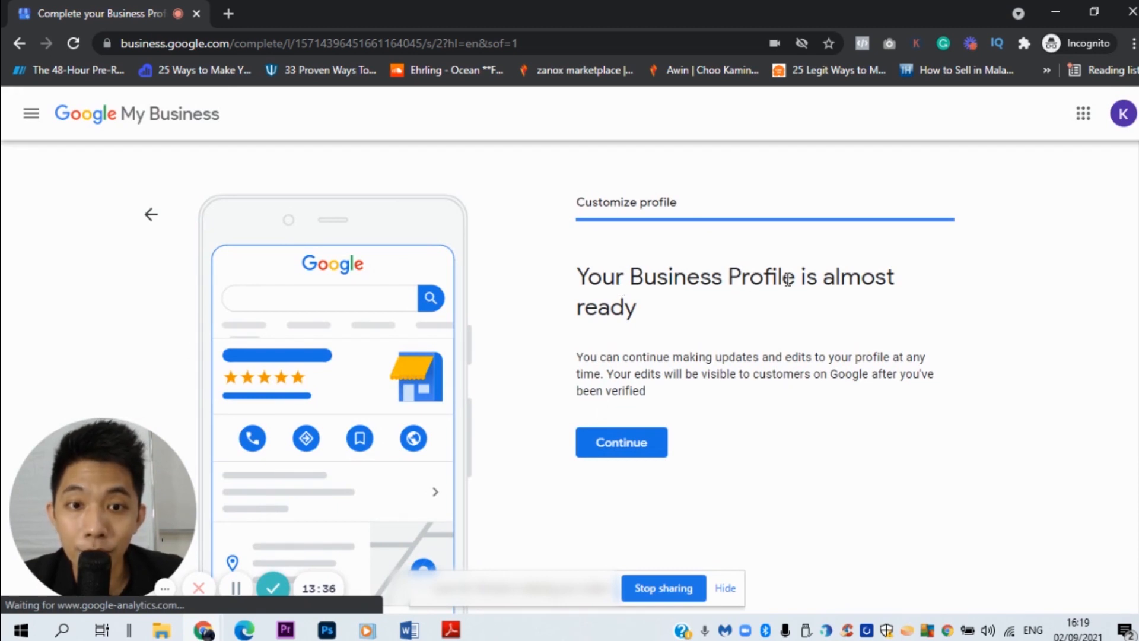
scroll(780, 286, "down", 1)
left_click(657, 341)
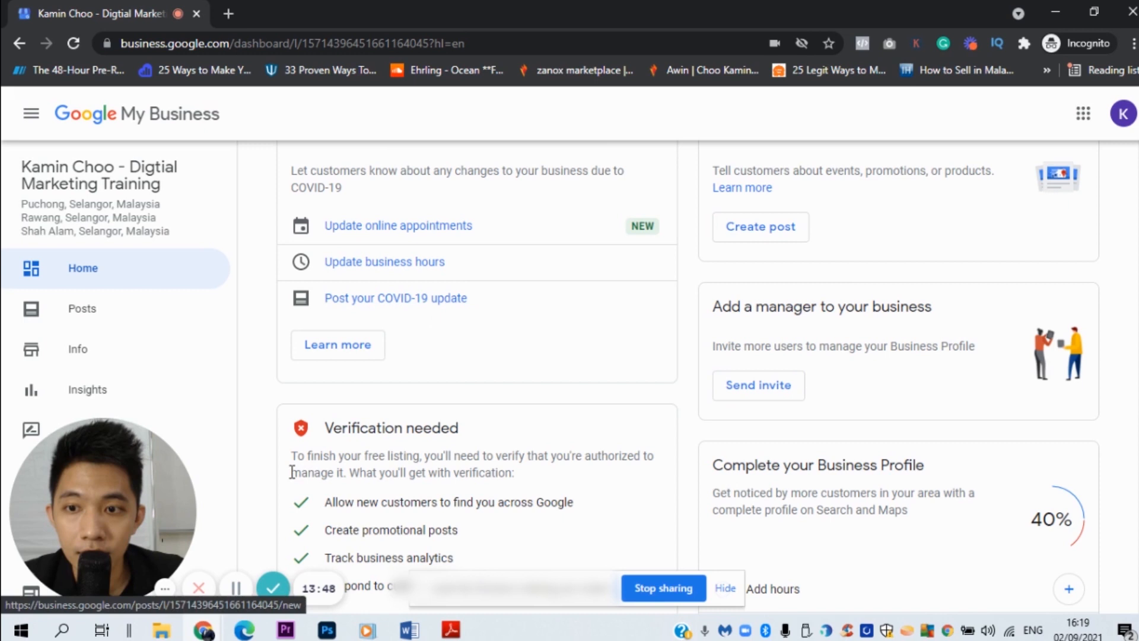
Look through the dashboard's cards on verification, completing the Business Profile, reviews and the free advertising credit
scroll(624, 356, "down", 2)
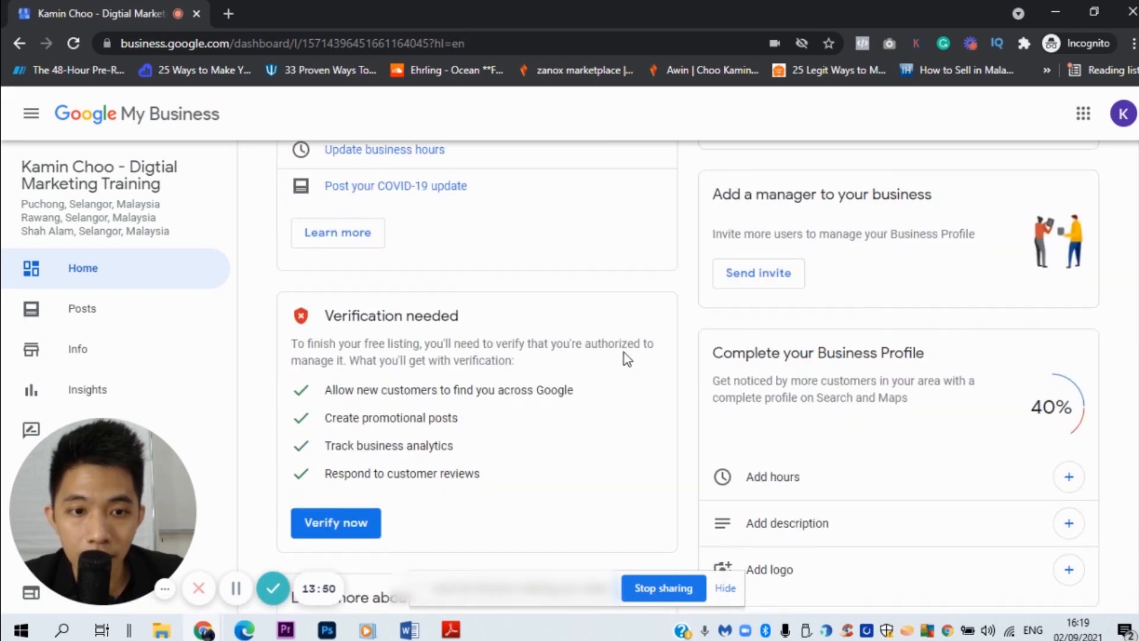
scroll(624, 352, "down", 1)
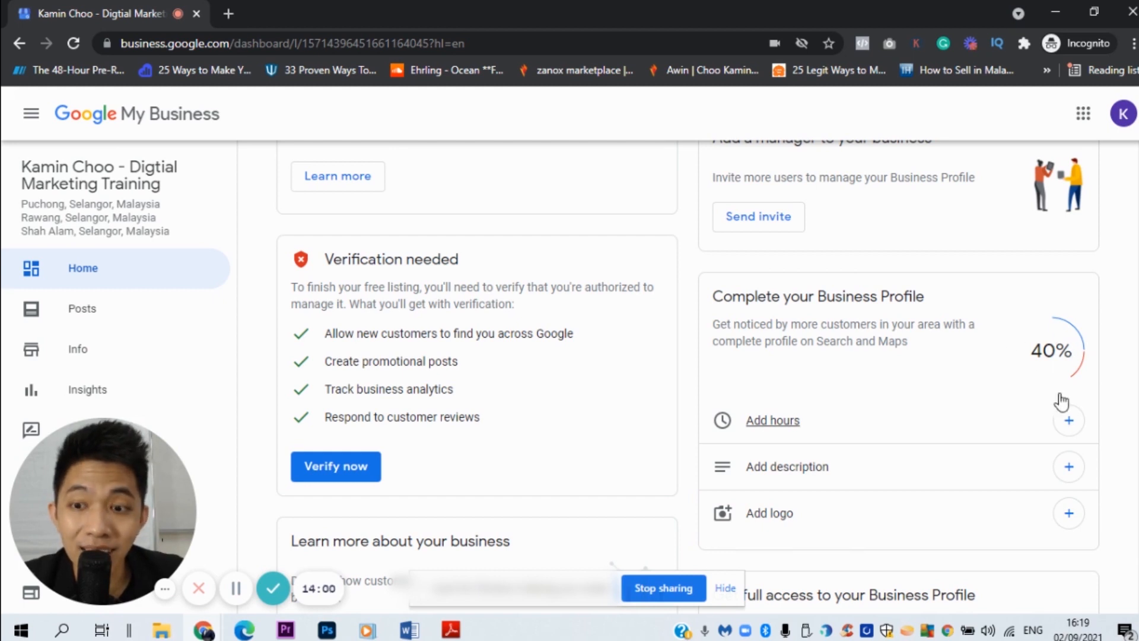
left_click_drag(100, 443, 1026, 118)
scroll(505, 340, "down", 6)
scroll(506, 341, "down", 2)
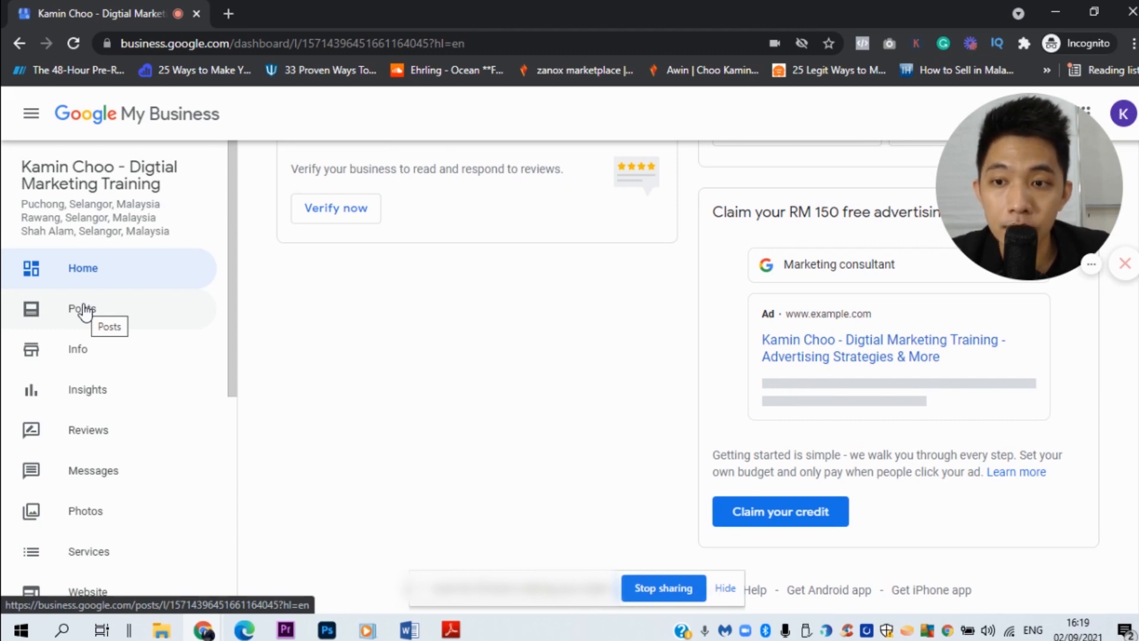
Review the business's Info page, from name, category, service areas and hours through services, attributes, description, opening date and photos
left_click(70, 356)
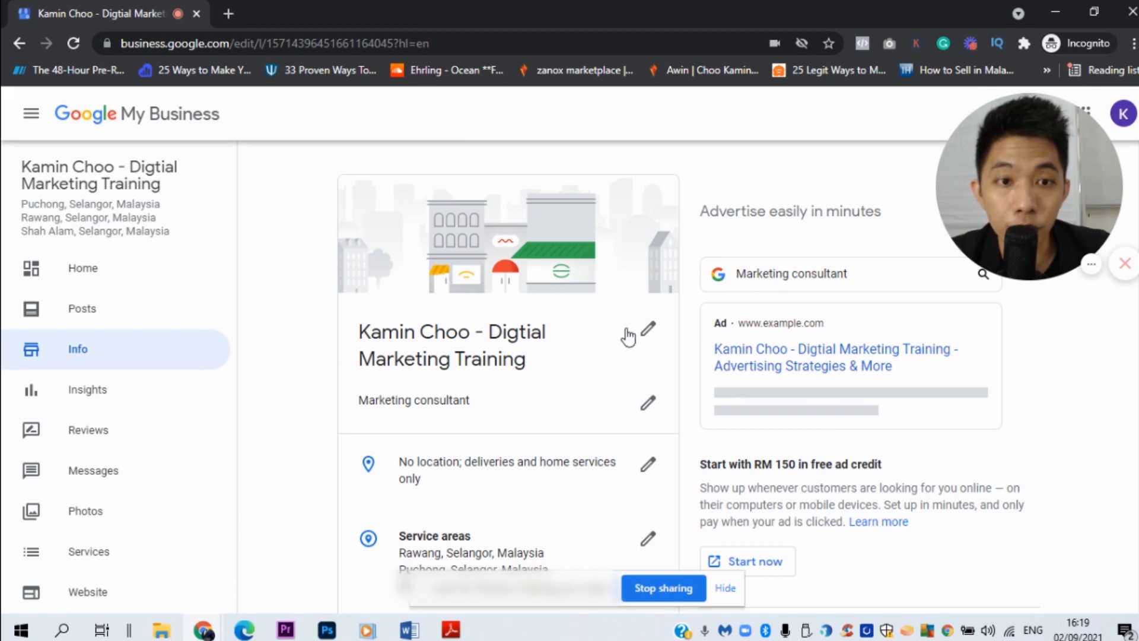
scroll(593, 347, "down", 1)
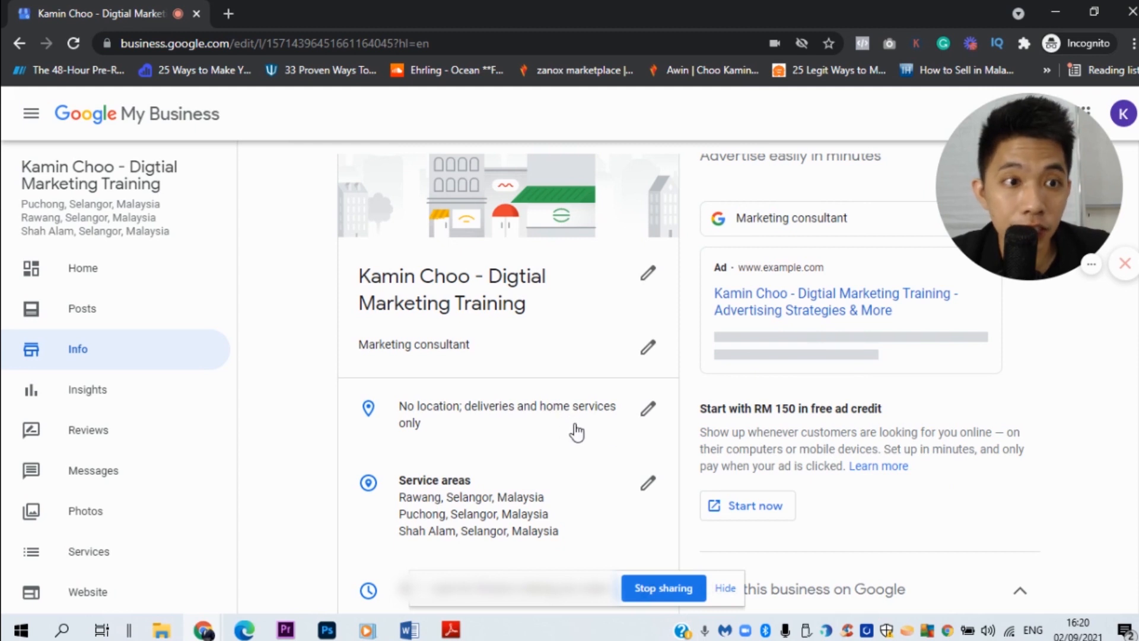
scroll(579, 427, "down", 1)
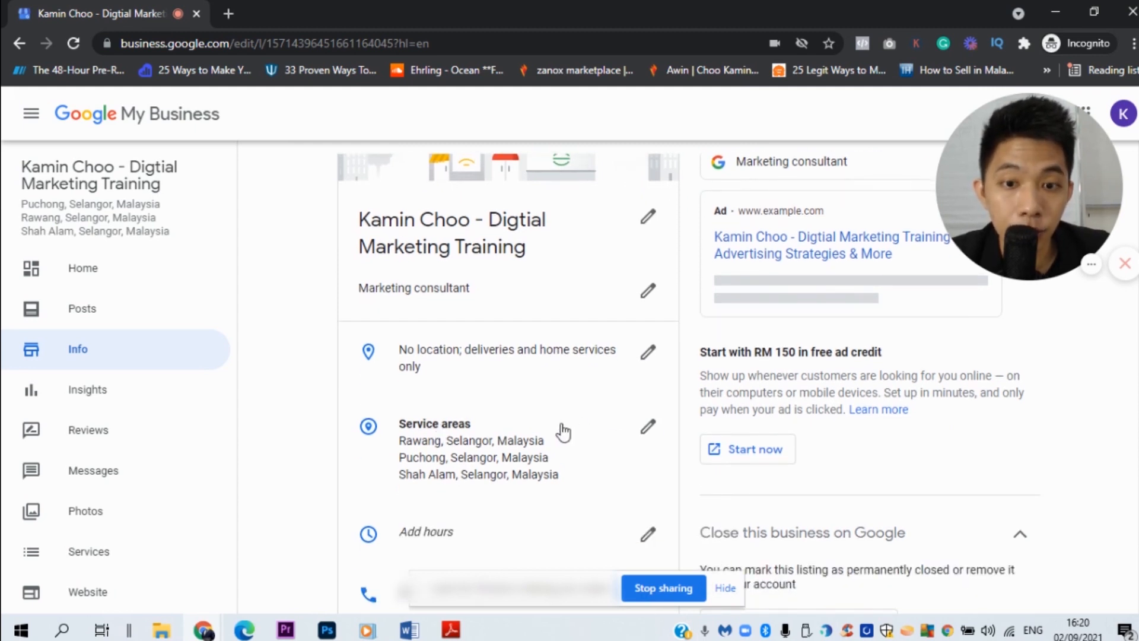
scroll(516, 451, "down", 1)
scroll(617, 454, "down", 1)
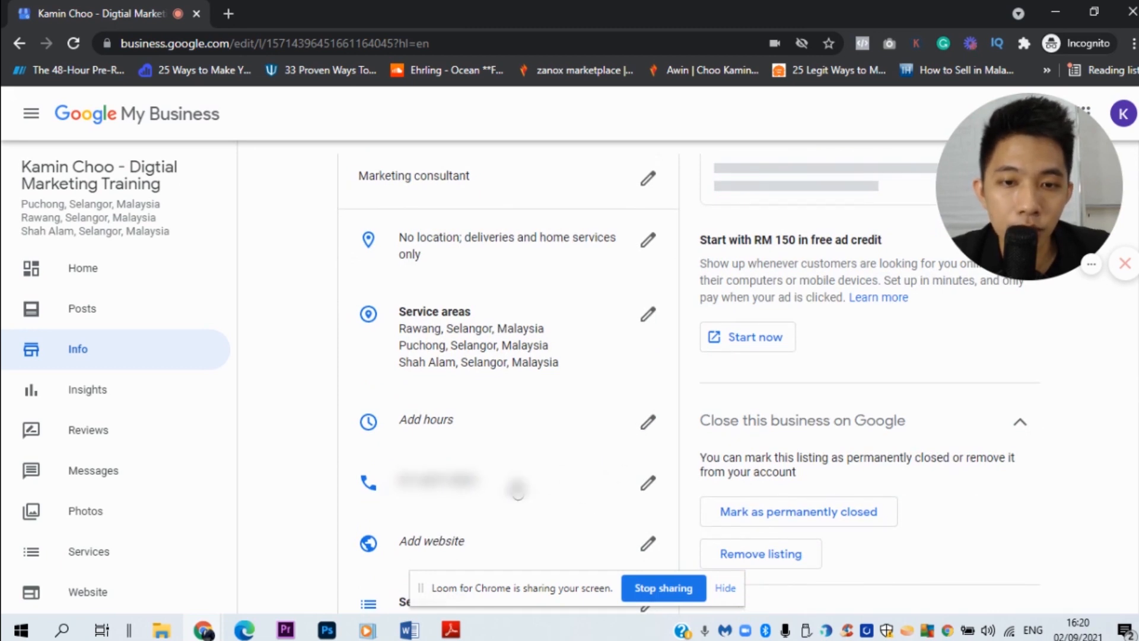
scroll(588, 476, "down", 2)
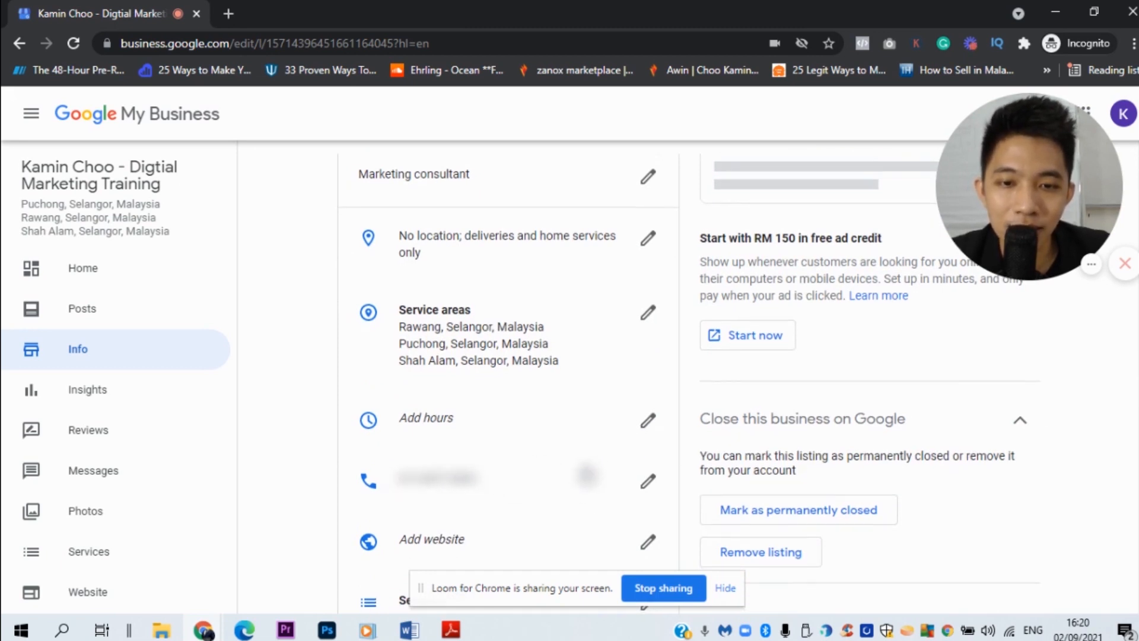
scroll(586, 475, "down", 2)
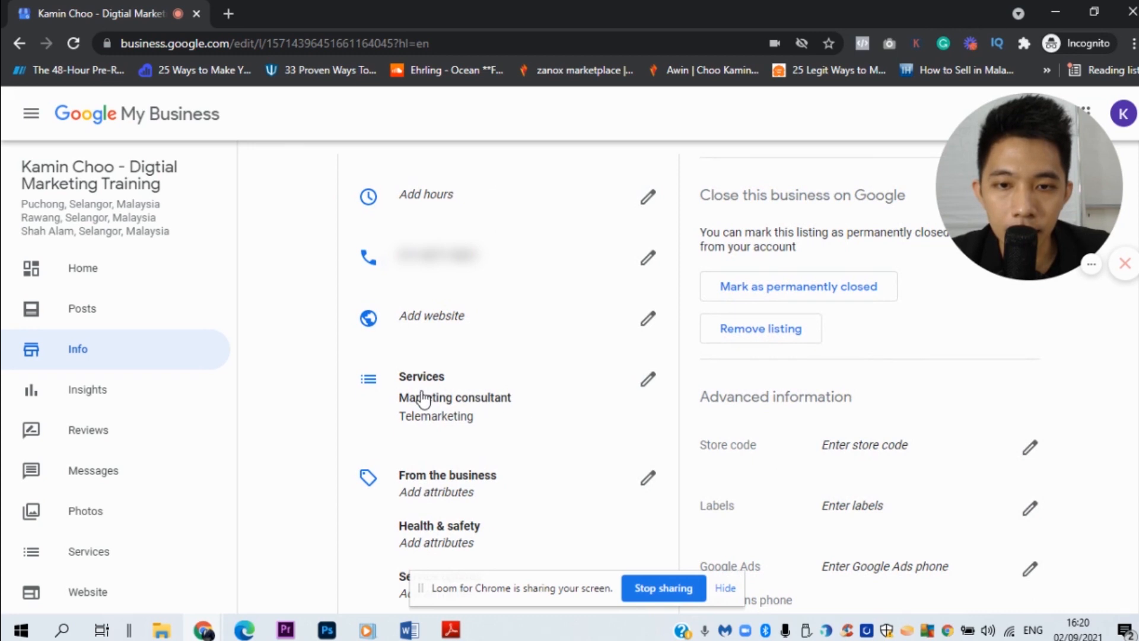
scroll(613, 394, "down", 2)
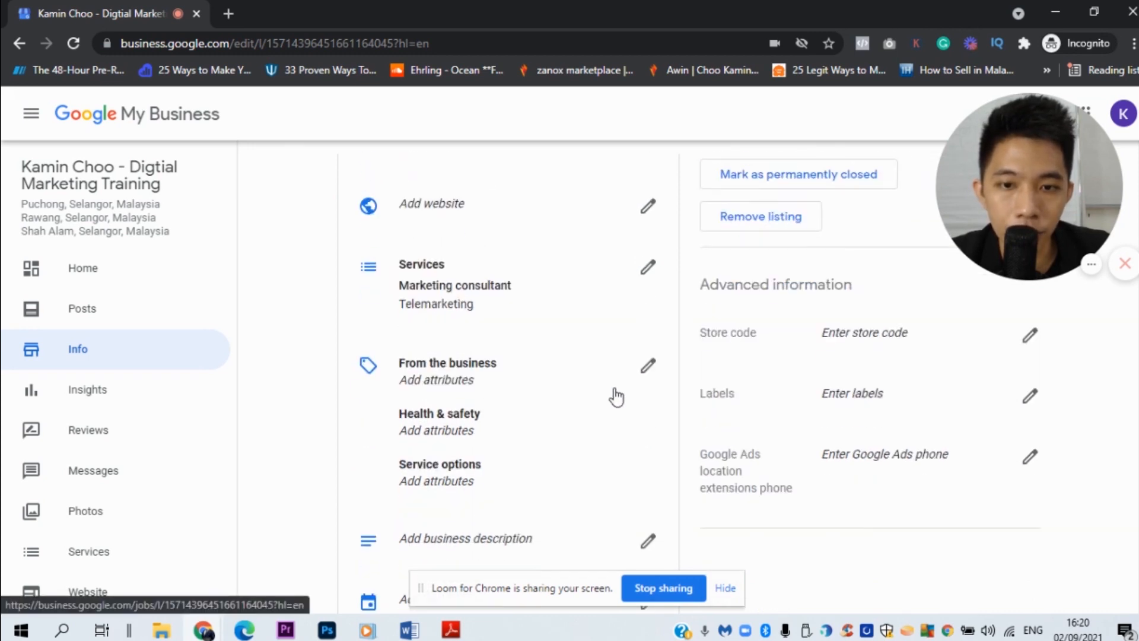
scroll(387, 397, "down", 2)
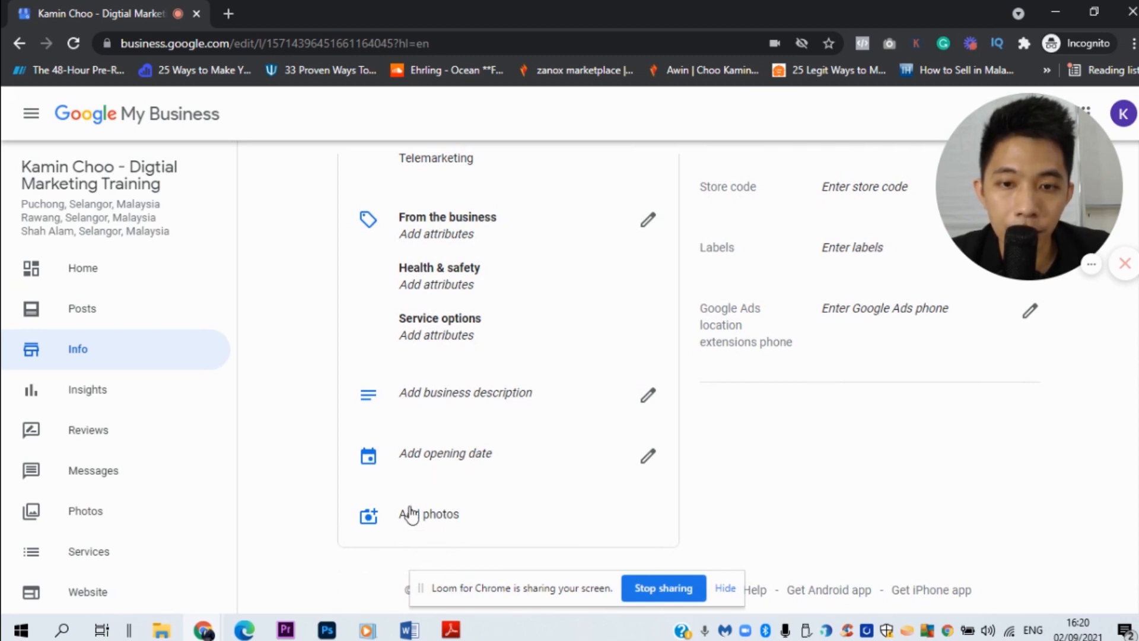
scroll(854, 433, "up", 2)
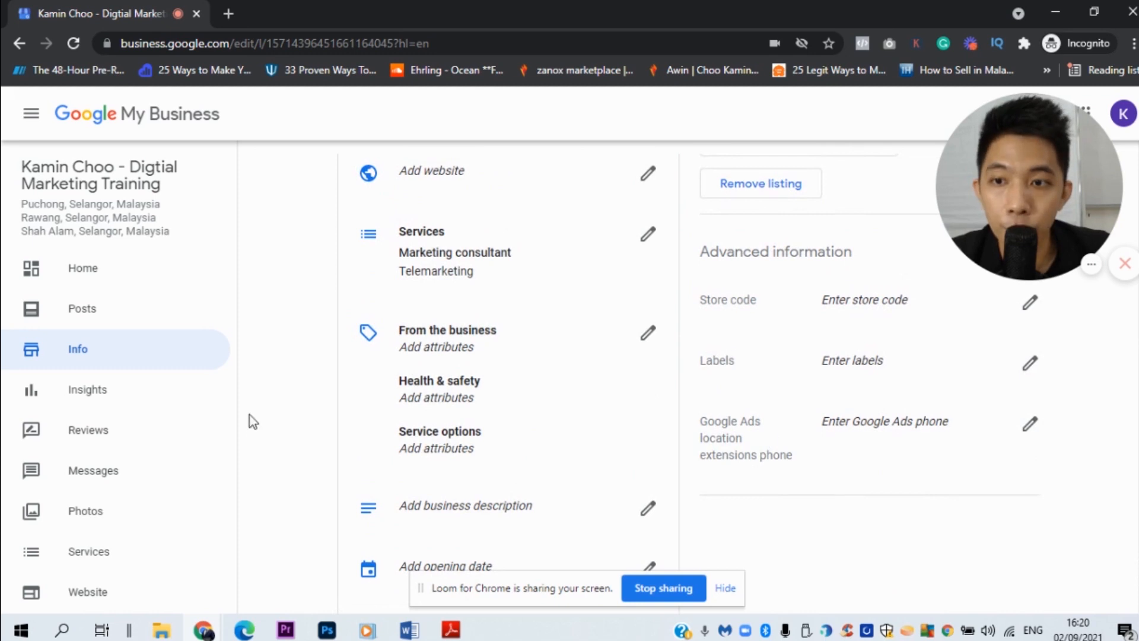
Check the Reviews page with its verify-to-reply option and the Messages page of the business profile
left_click(107, 430)
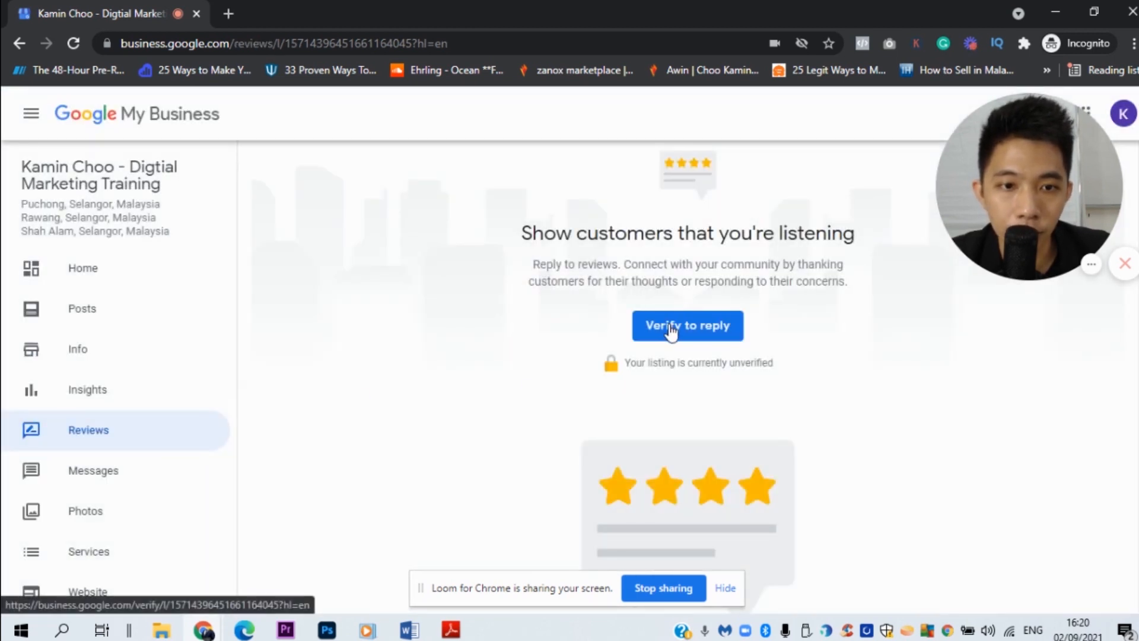
left_click(679, 333)
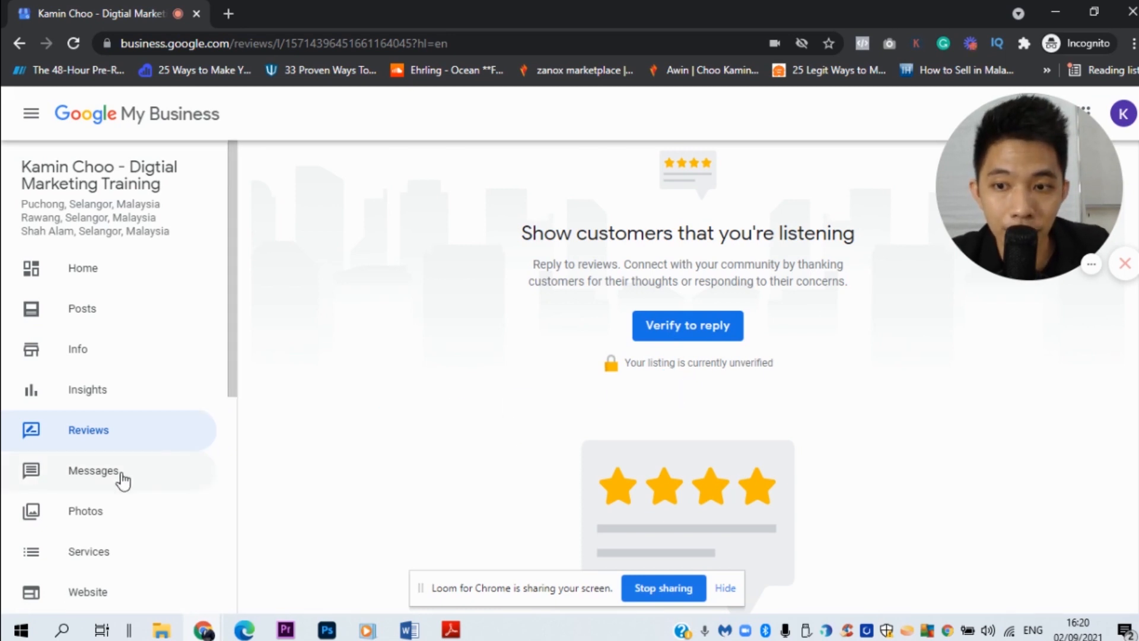
left_click(100, 481)
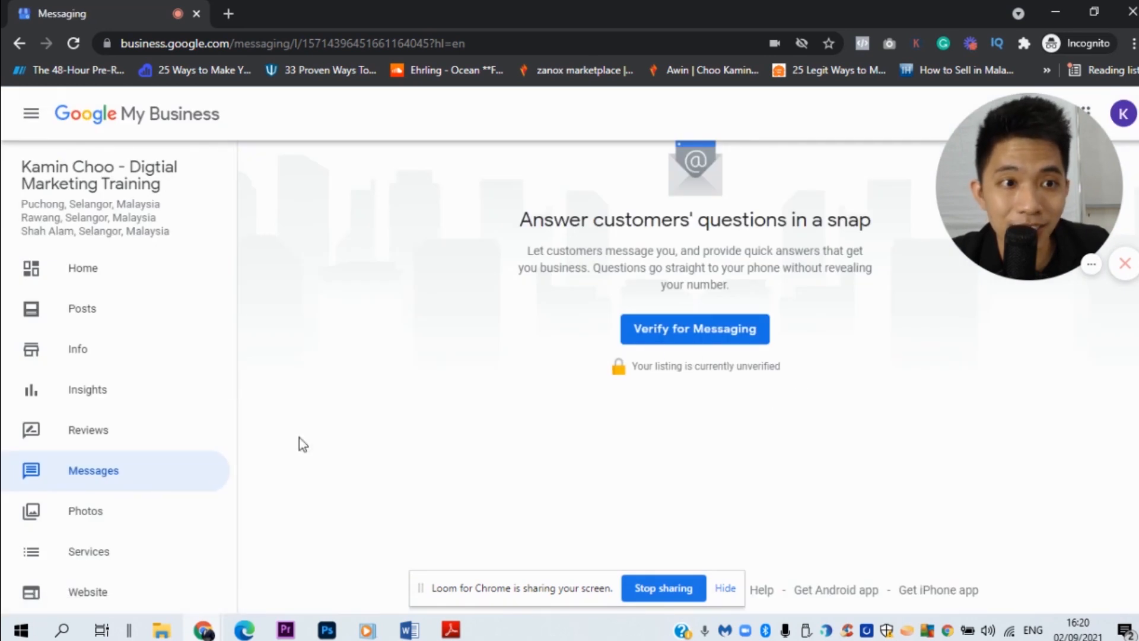
Examine the roles offered for new users of the business profile, and leave user management without inviting anyone
scroll(88, 441, "down", 1)
scroll(86, 436, "down", 1)
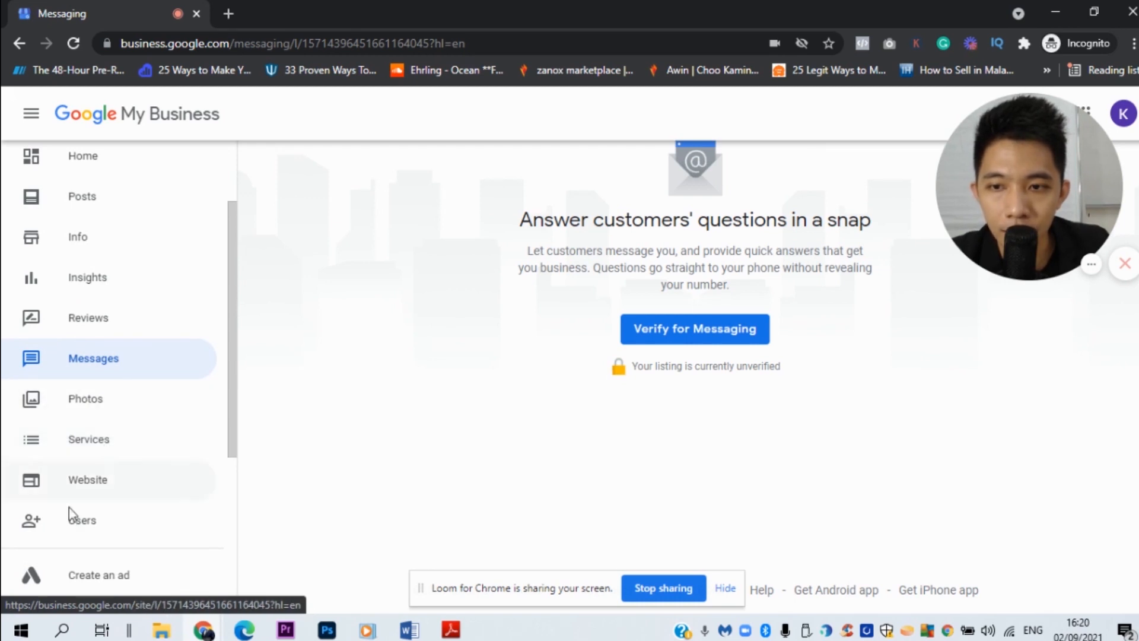
left_click(88, 525)
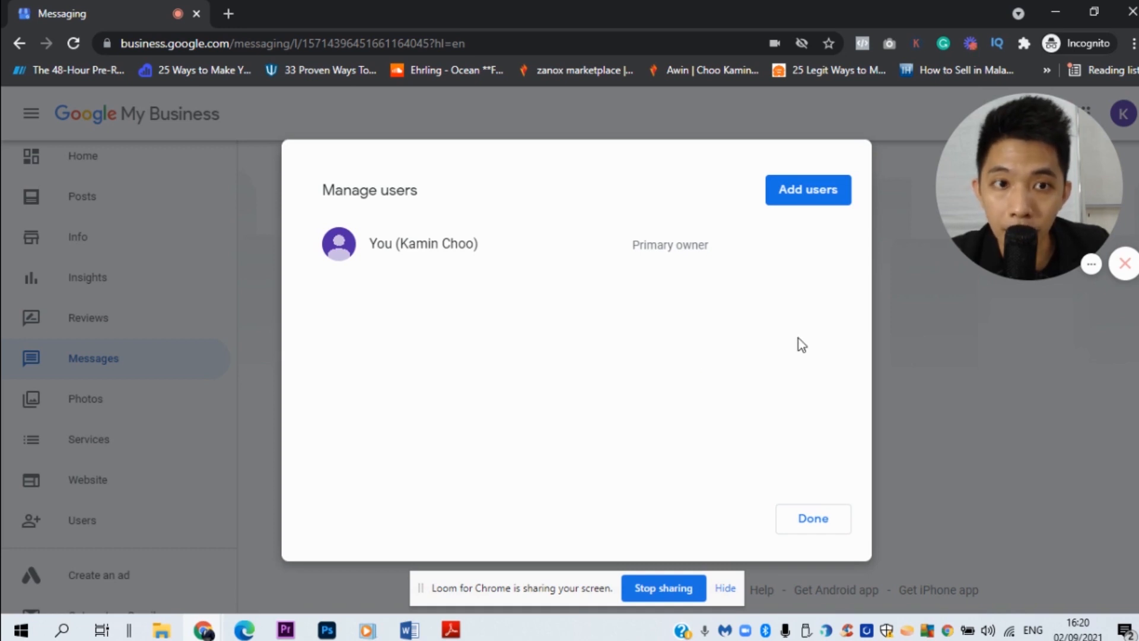
left_click(836, 199)
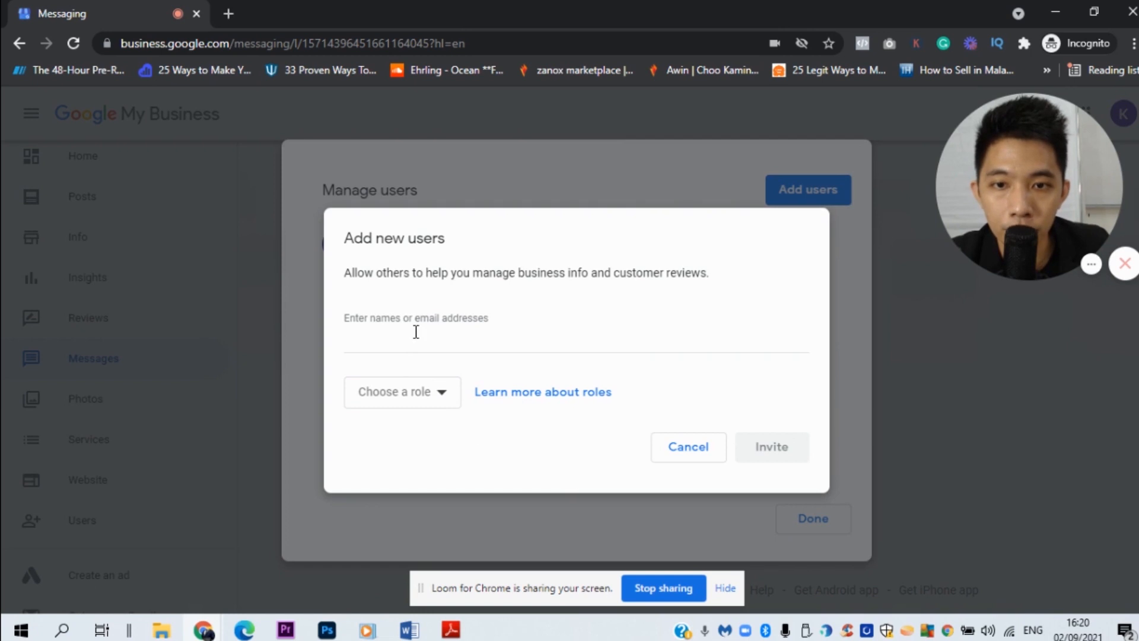
left_click(440, 396)
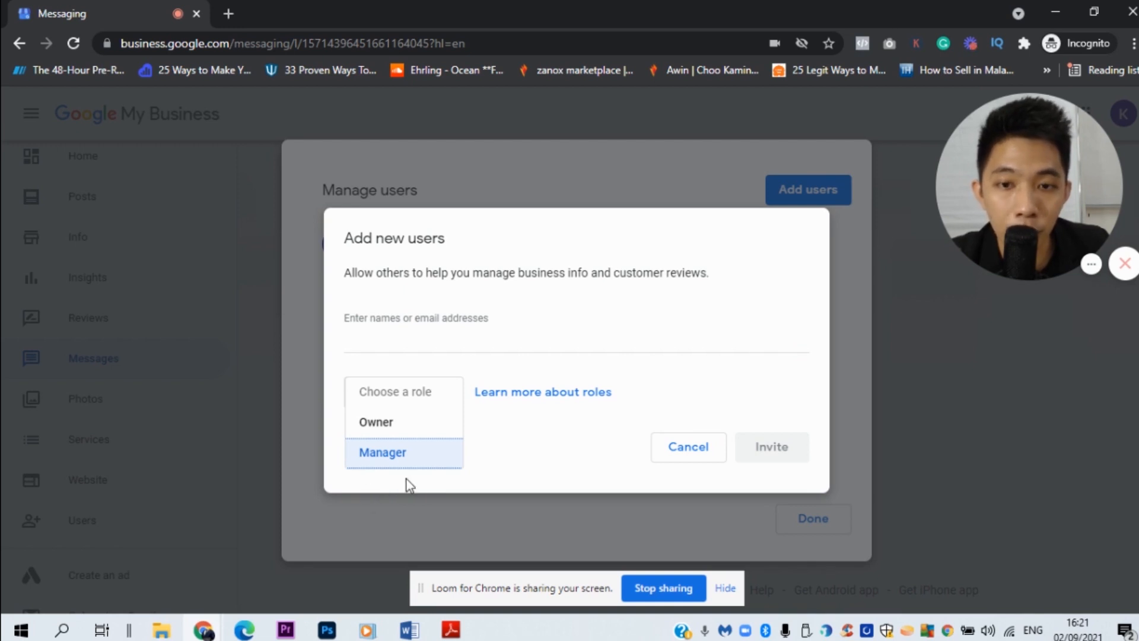
left_click(666, 460)
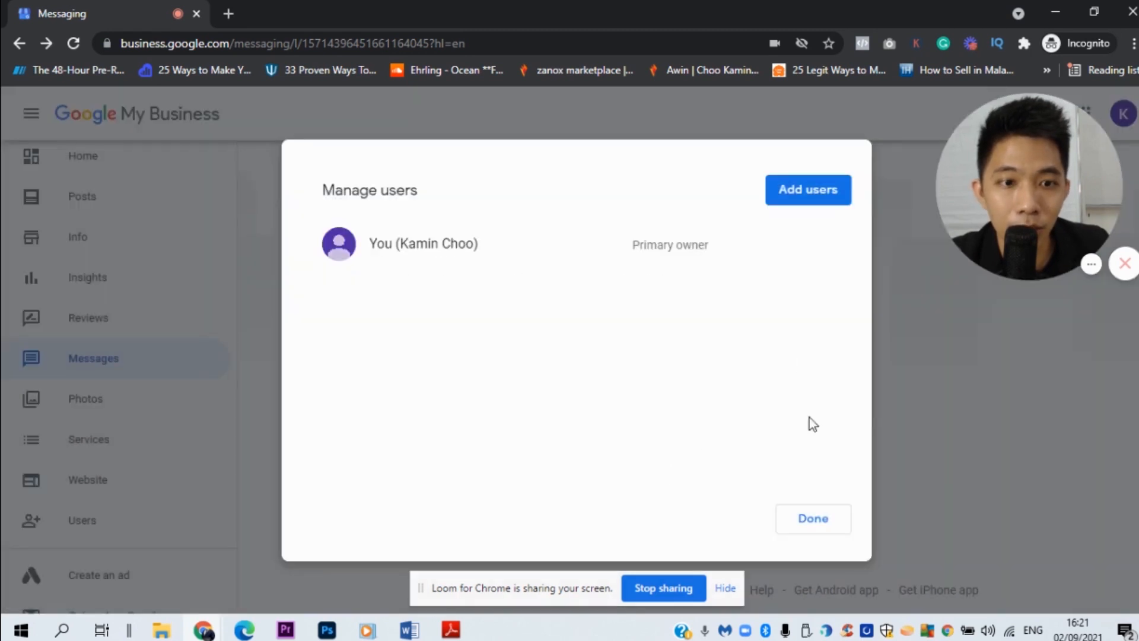
left_click(830, 532)
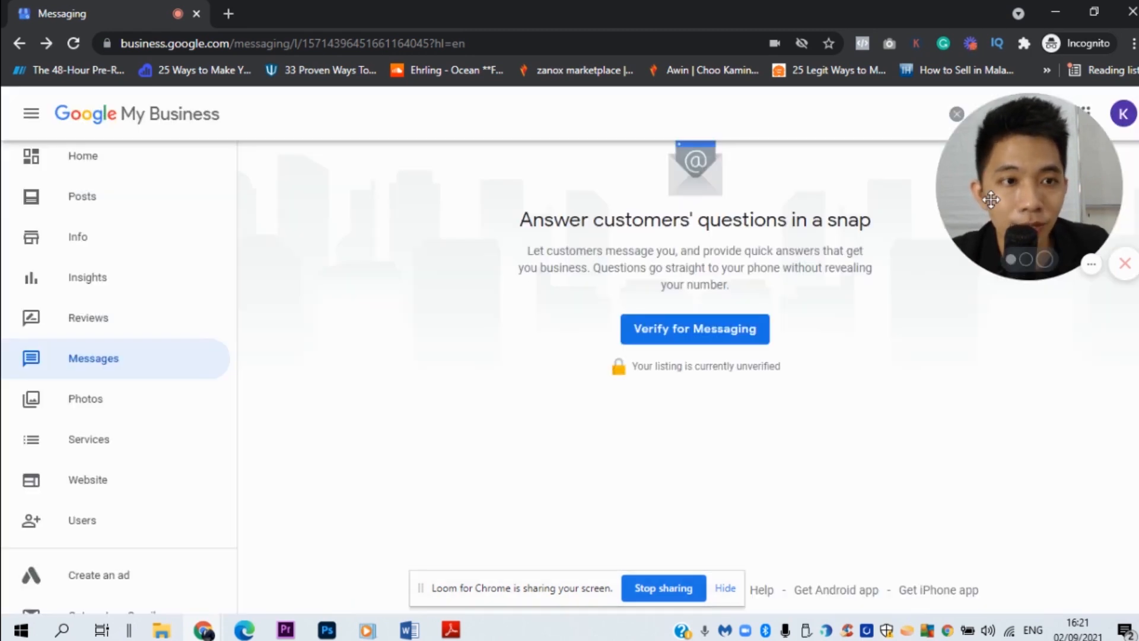
left_click_drag(982, 193, 816, 194)
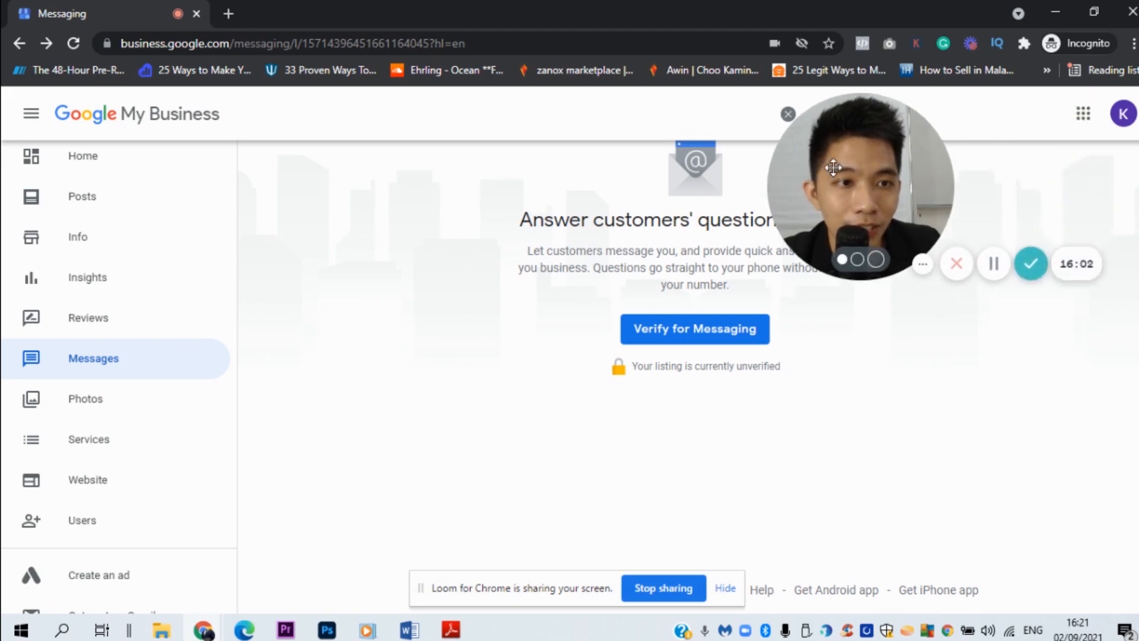